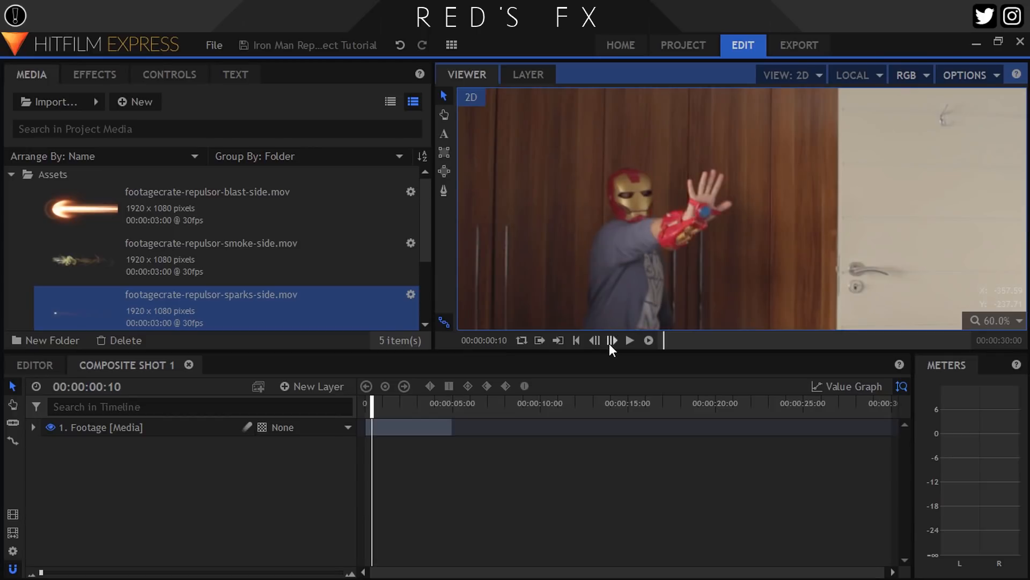
Split the Footage layer at 00:00:00:11
click(997, 320)
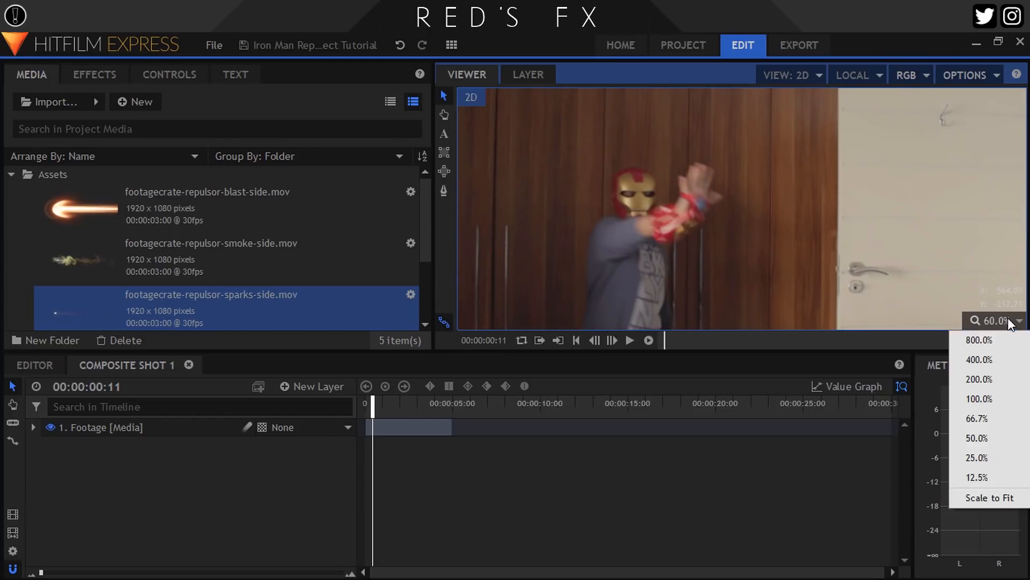
click(969, 476)
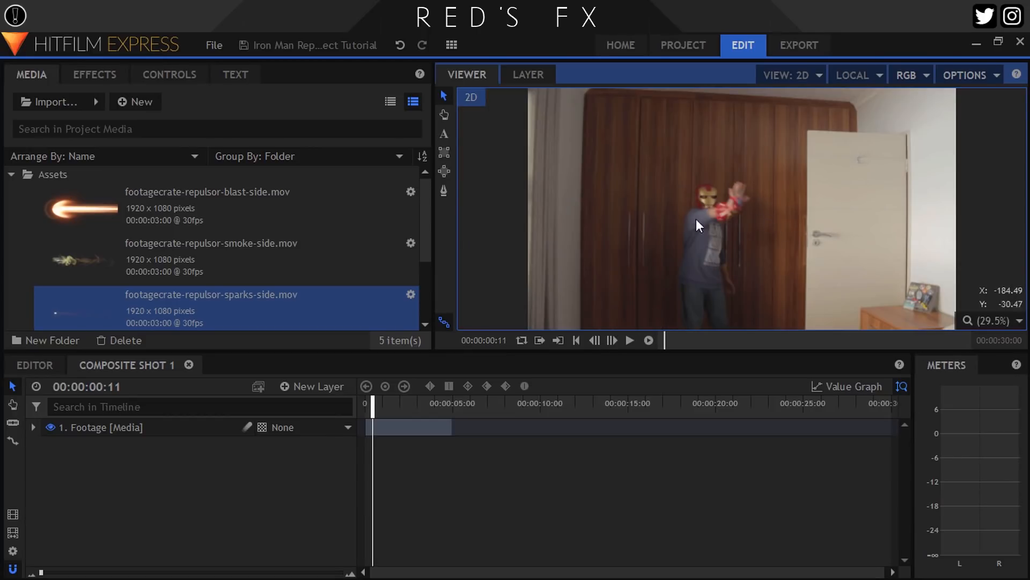
scroll(400, 454, up, 5)
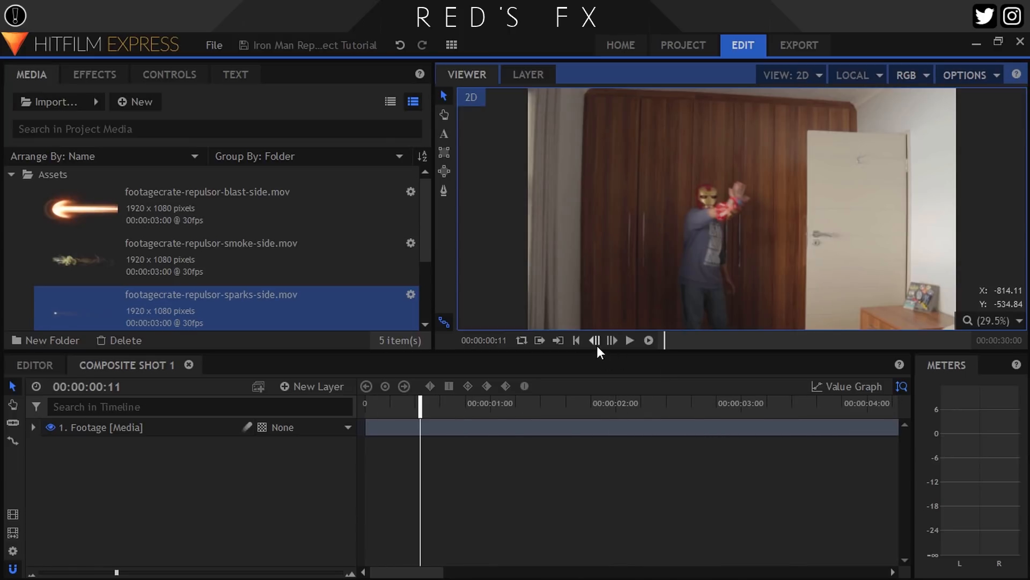
click(424, 433)
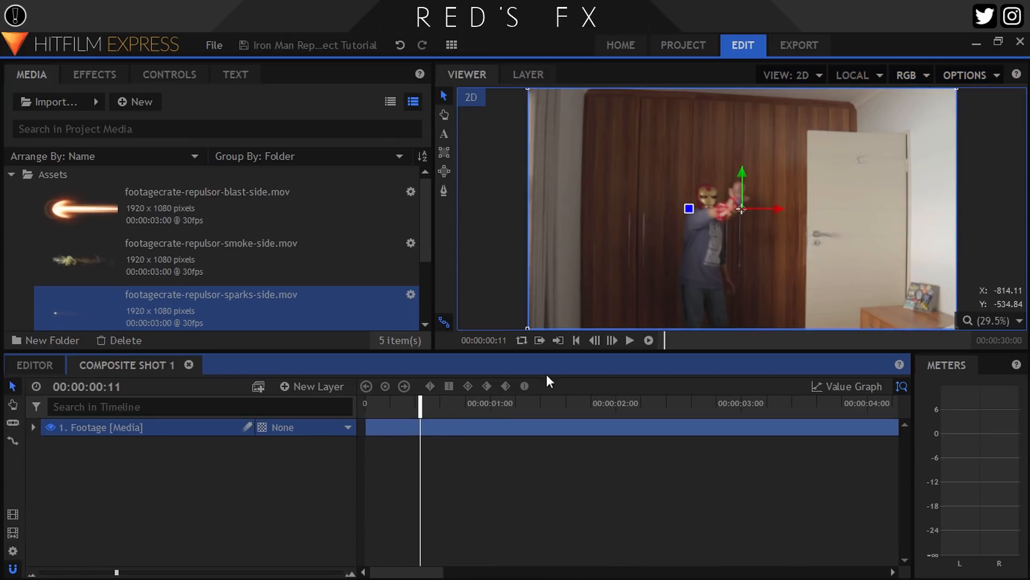
key(c)
click(424, 427)
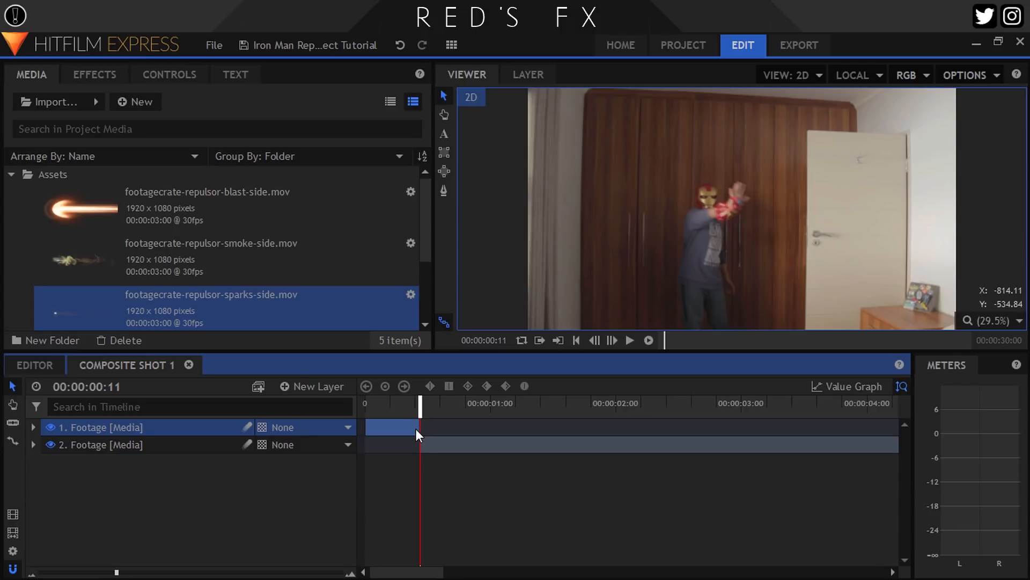
Cut the second Footage clip at 00:00:00:14, delete its first three frames and close the gap to the first clip
click(611, 339)
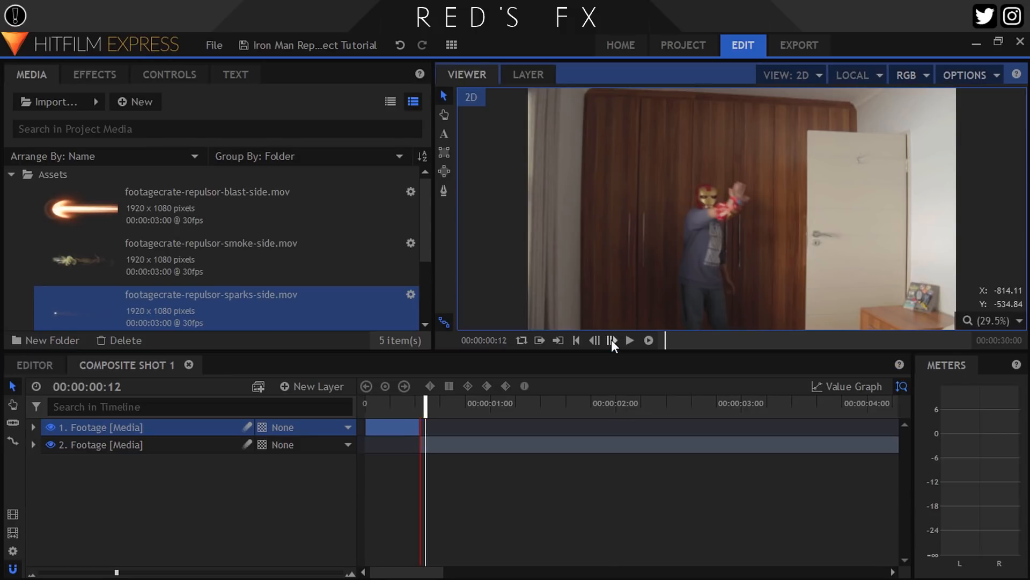
click(612, 339)
click(611, 339)
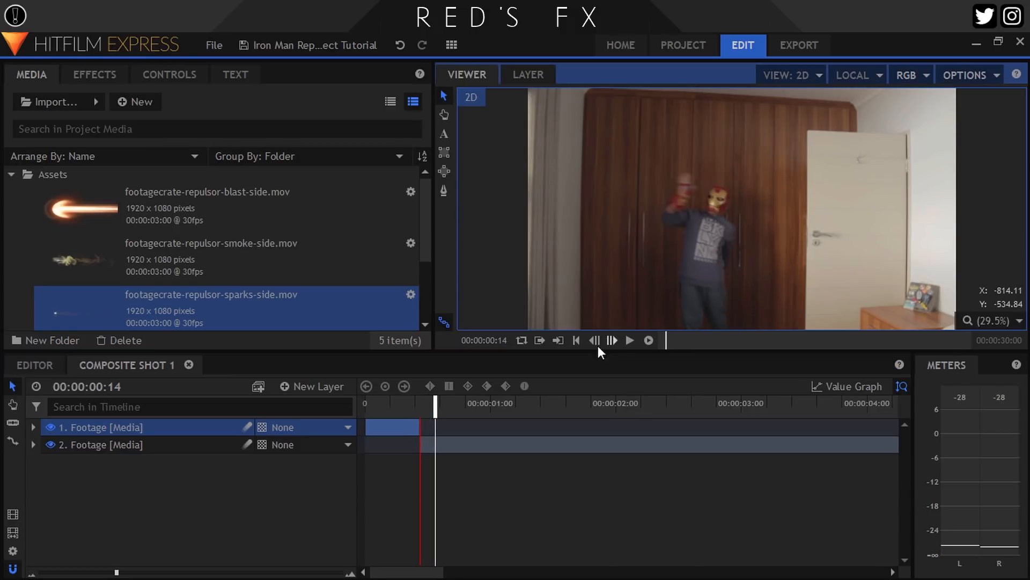
click(438, 443)
key(c)
click(438, 443)
key(v)
key(Delete)
drag(452, 445, 438, 446)
Play the jump cut between the two footage clips and check the frames around 00:00:00:11
click(401, 403)
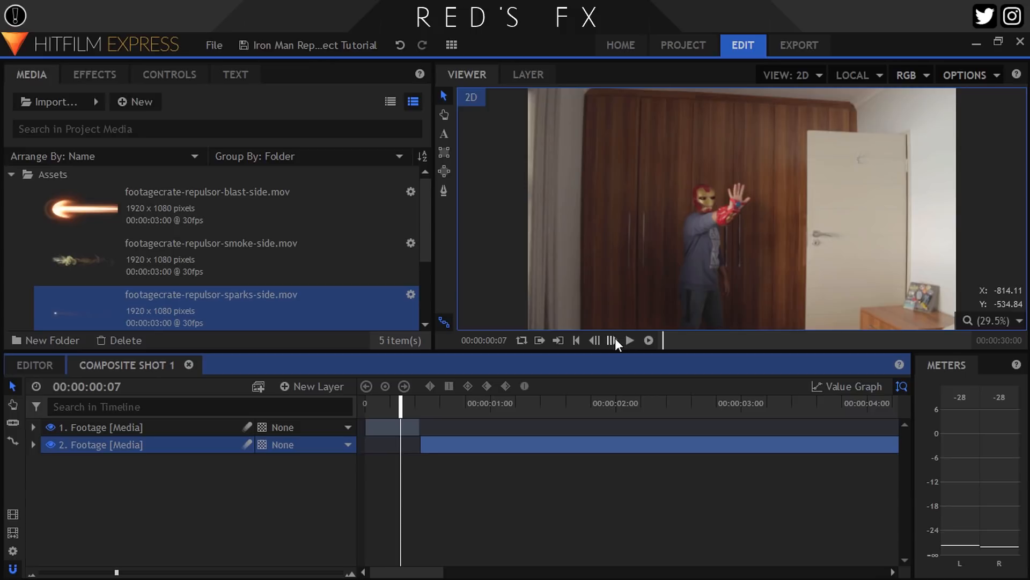
click(627, 340)
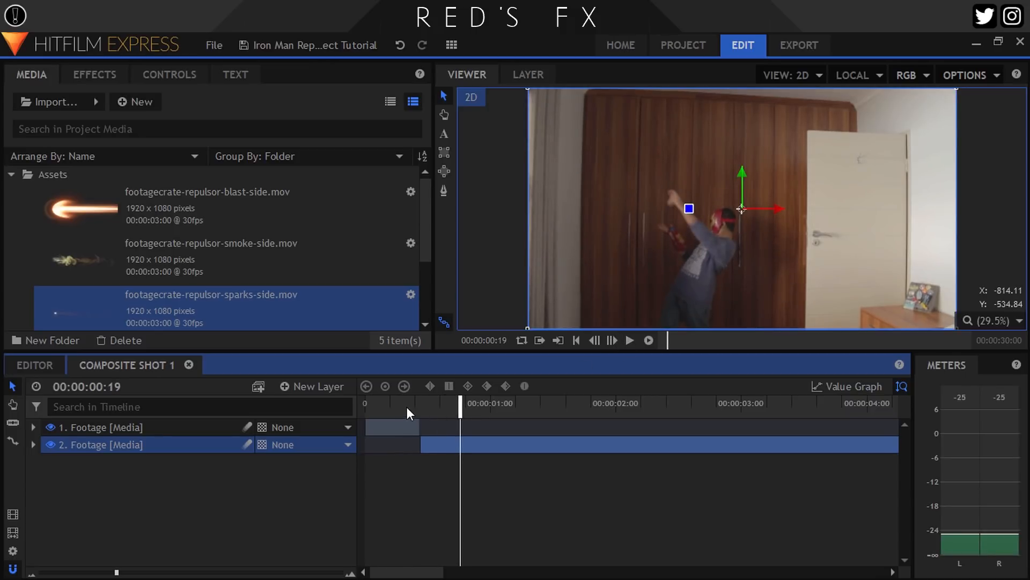
click(407, 407)
click(611, 340)
click(611, 340)
click(611, 340)
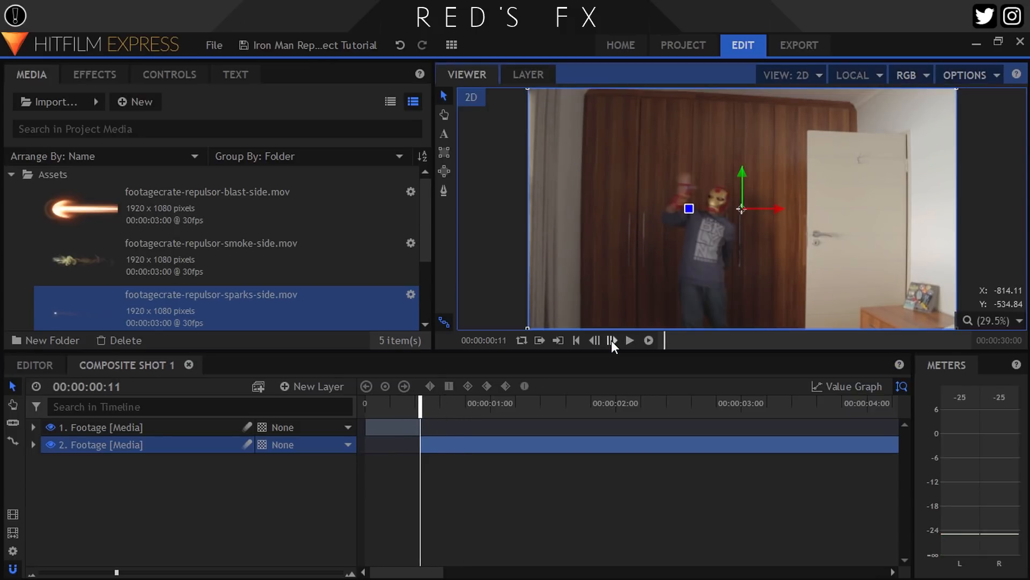
click(594, 341)
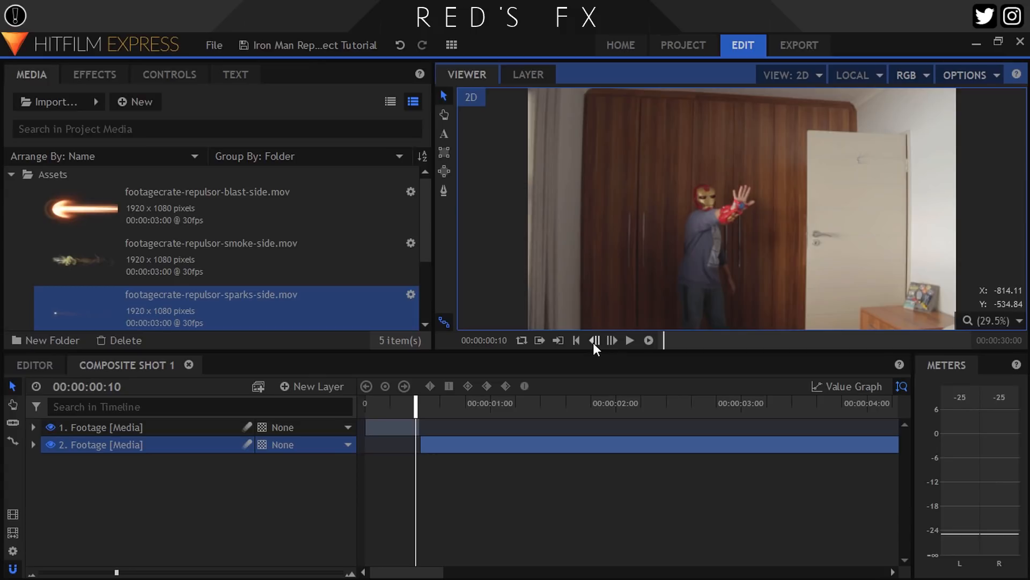
click(607, 340)
click(607, 340)
click(594, 343)
click(593, 342)
click(593, 342)
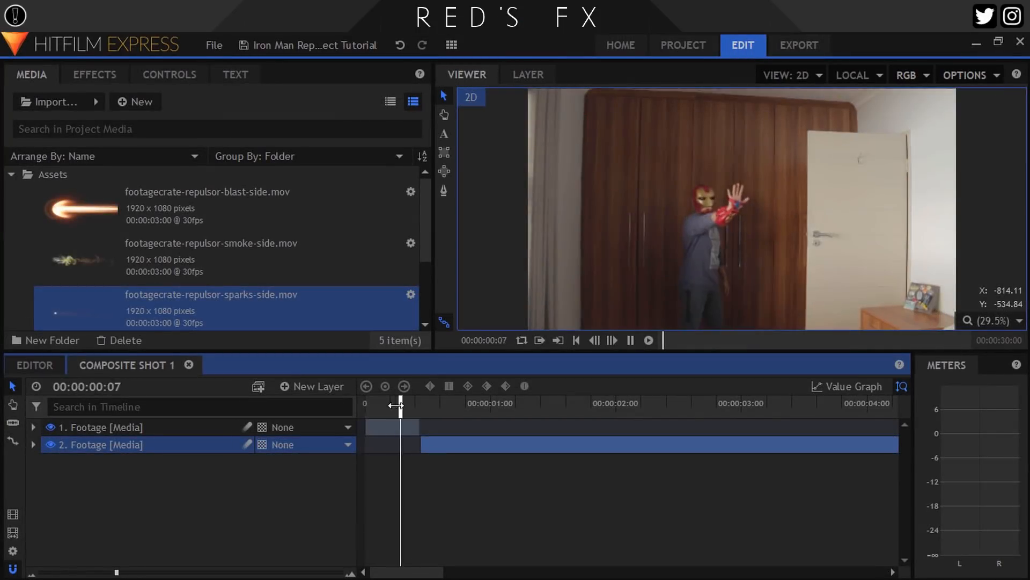
Add a black 1920 × 1080 plane above the footage and change its blend mode so the footage shows through the black
drag(402, 406, 412, 411)
click(303, 387)
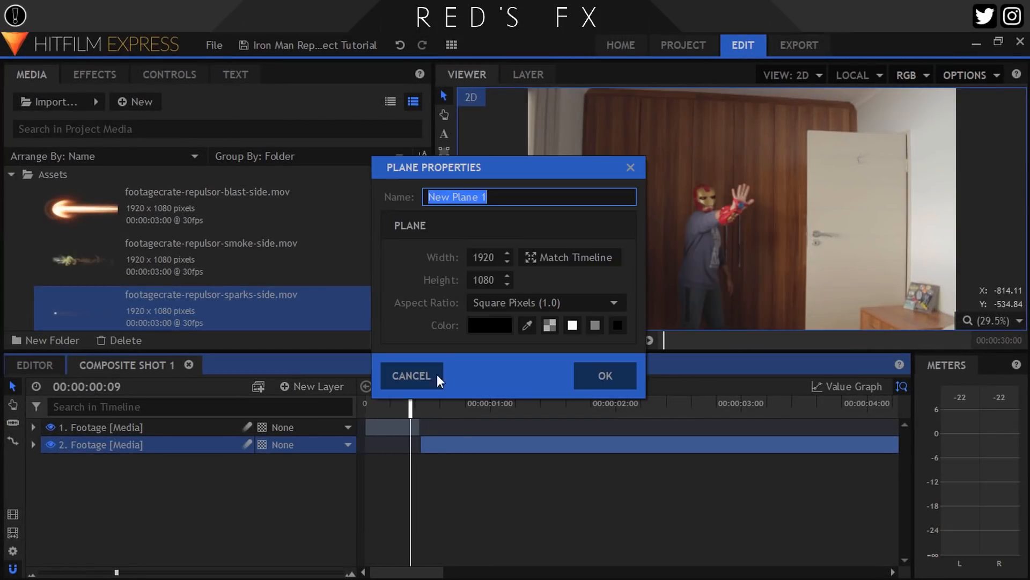
key(Return)
right_click(198, 424)
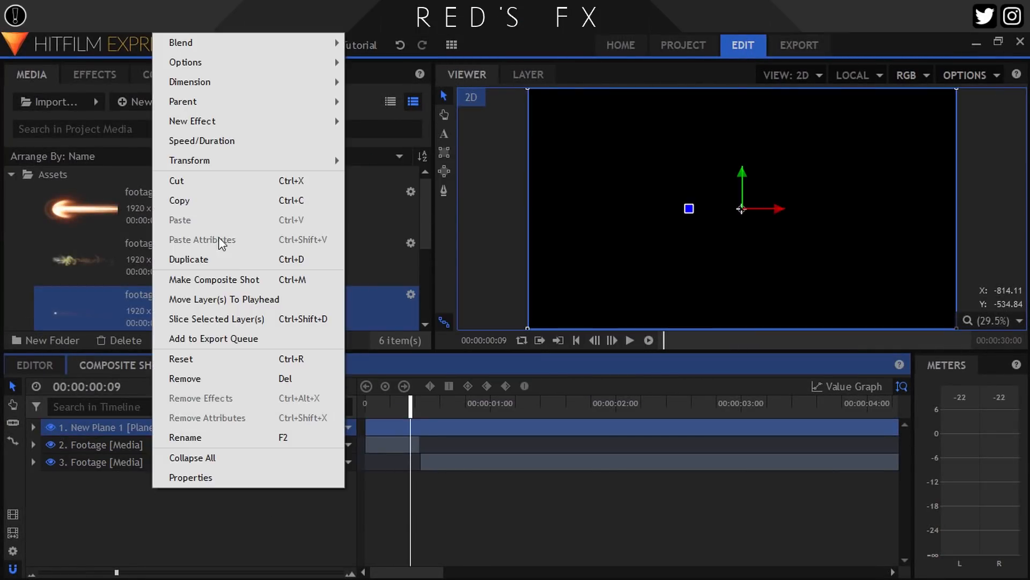
click(368, 61)
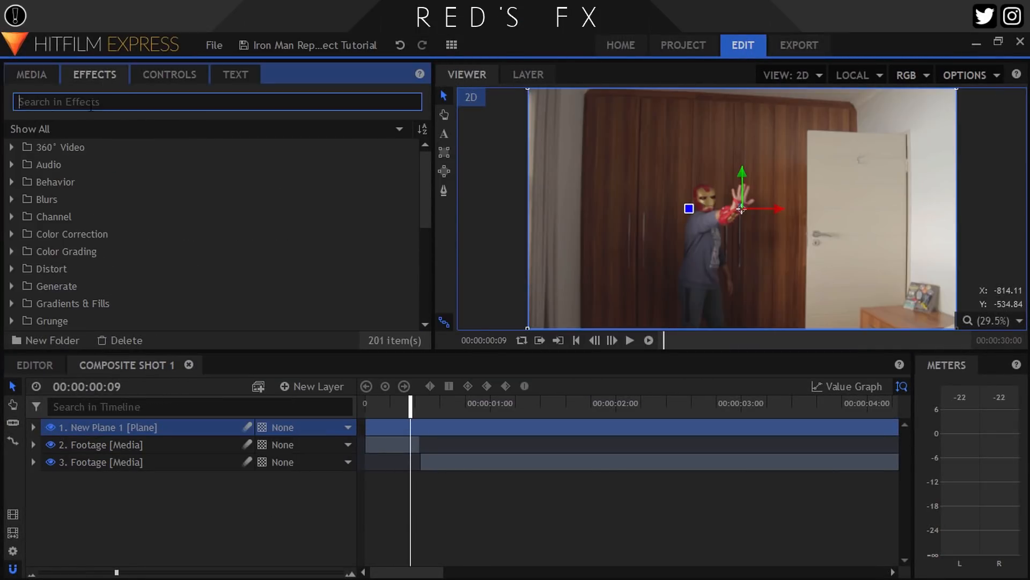
Search the effects for "light" and apply Light Flares to the plane layer
text(lig)
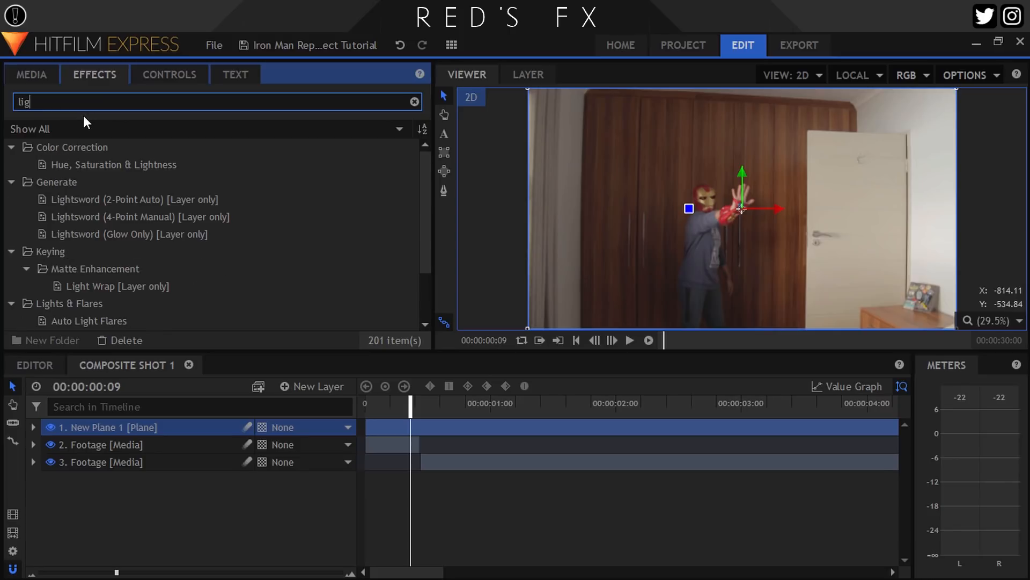
text(ht)
scroll(94, 290, down, 2)
drag(91, 269, 108, 426)
click(33, 427)
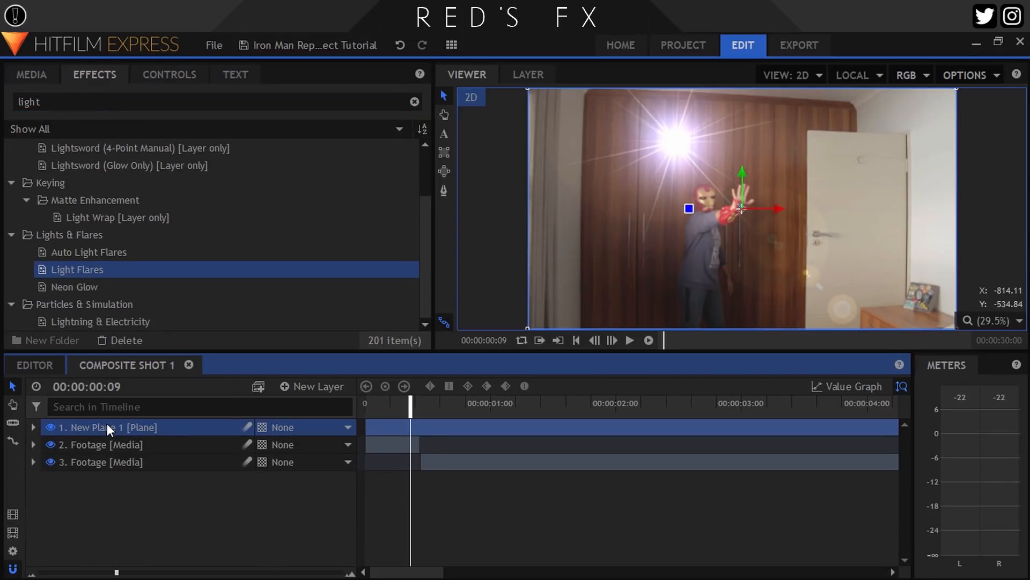
Set the Flare Type of the plane's Light Flares effect to Digital Stripe
click(168, 74)
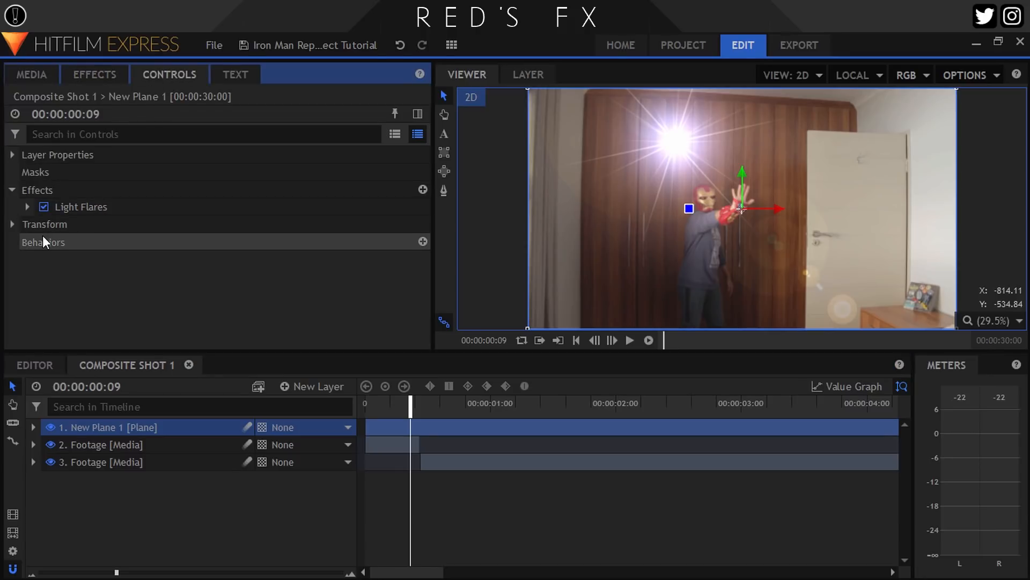
click(27, 207)
click(283, 228)
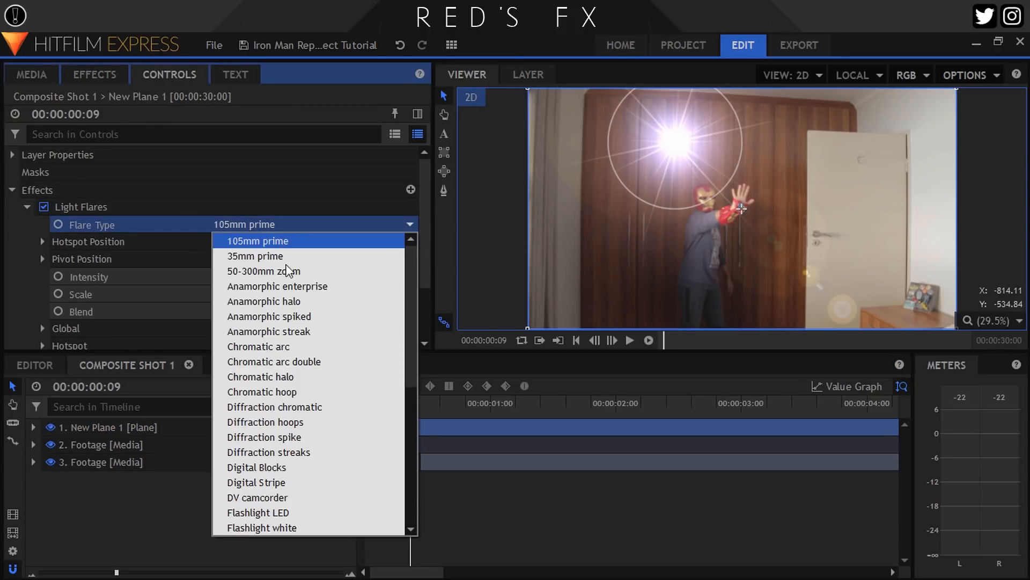
scroll(288, 274, down, 1)
click(276, 434)
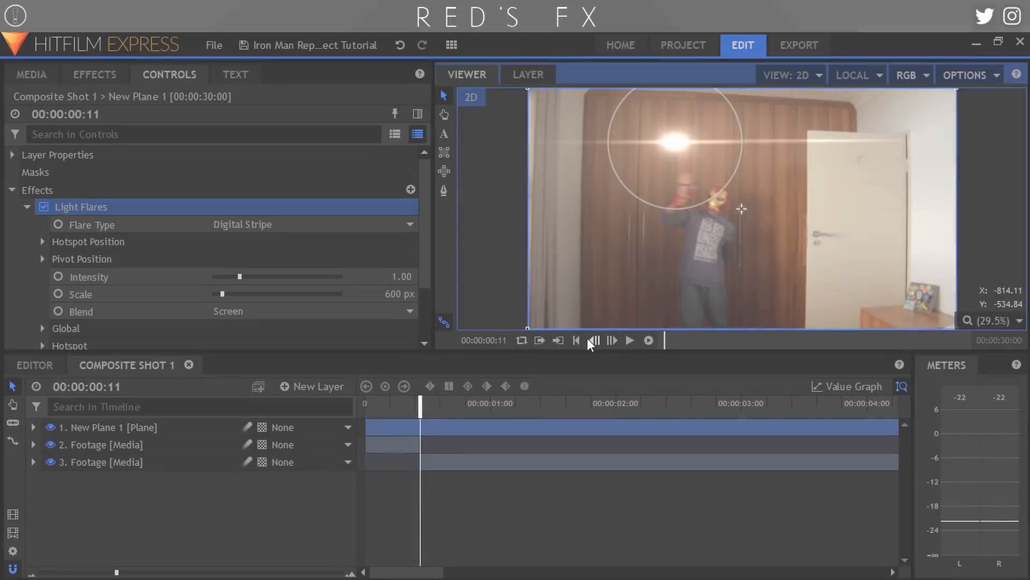
Trim the start of the plane layer to 00:00:00:06
click(591, 339)
click(591, 339)
click(591, 340)
click(591, 339)
click(591, 339)
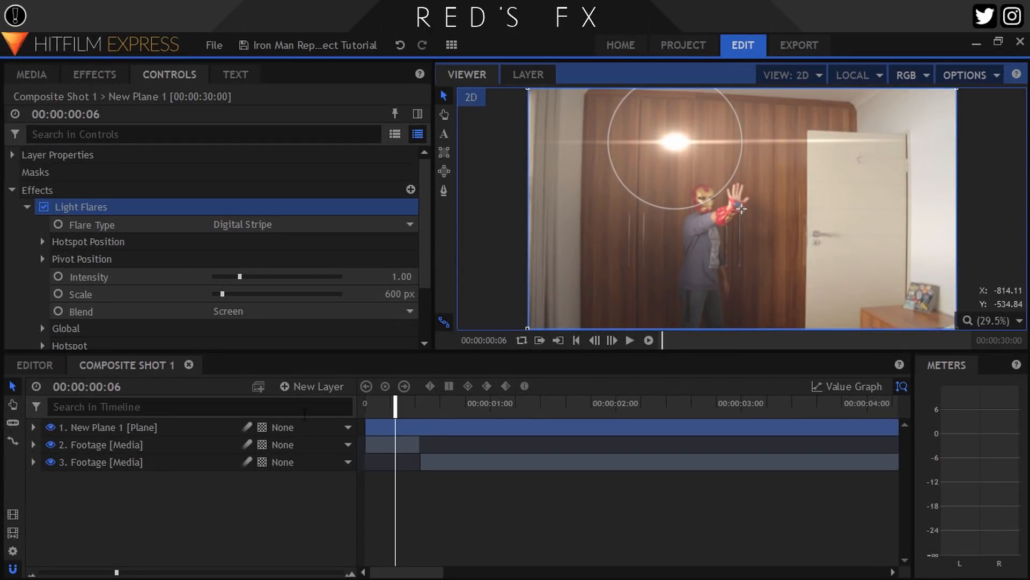
click(369, 428)
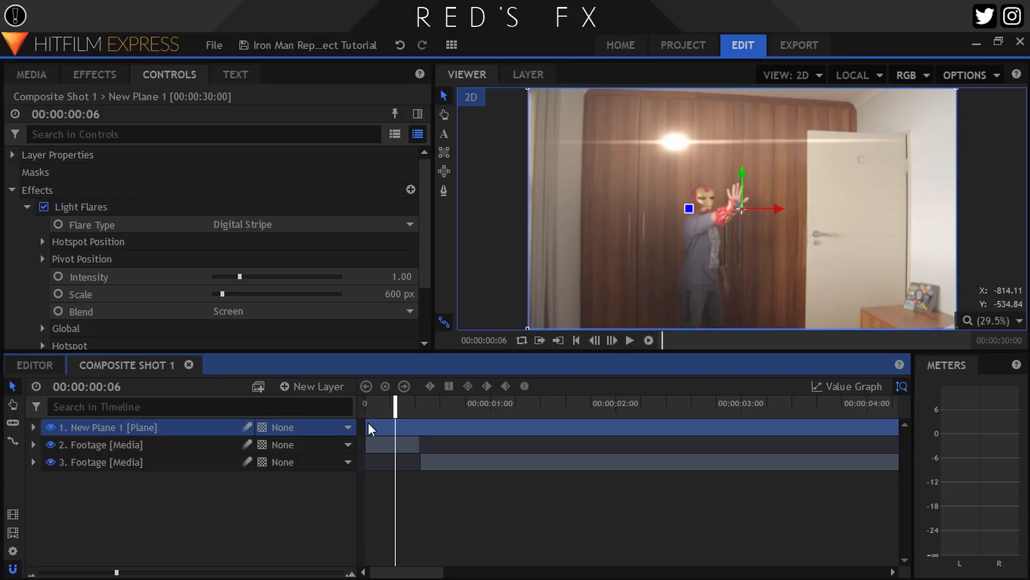
drag(364, 423, 396, 426)
Lower the flare's Intensity to 0.63 and keyframe its hotspot center on the palm at -23.0, 23.0 at 00:00:00:06
click(42, 241)
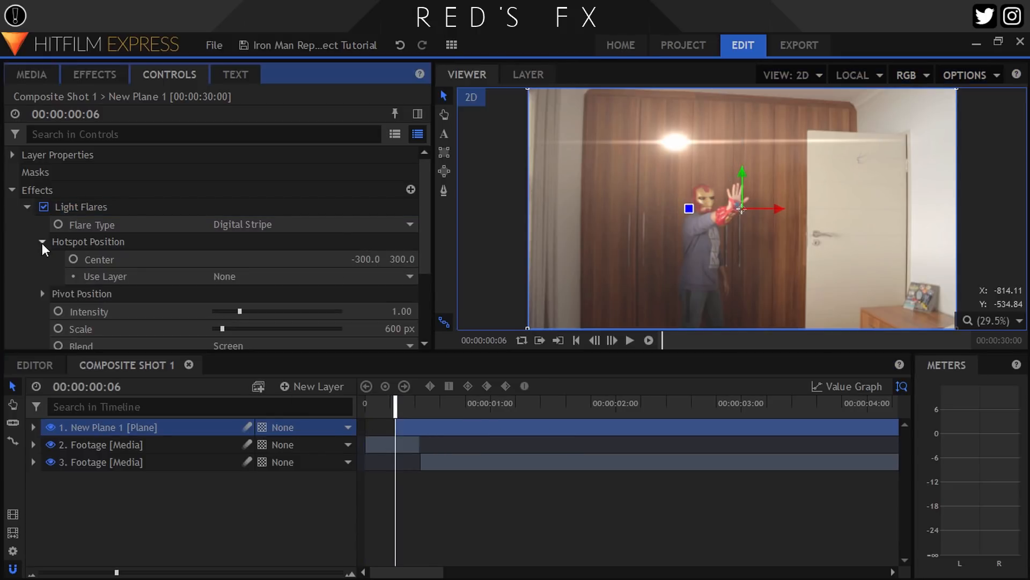
drag(402, 314, 378, 313)
click(76, 260)
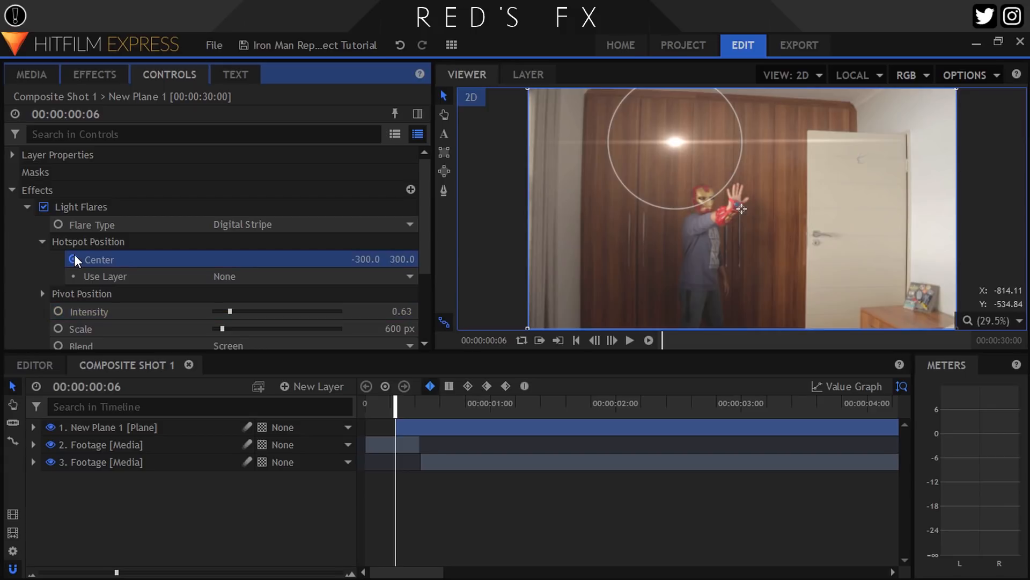
drag(674, 146, 736, 207)
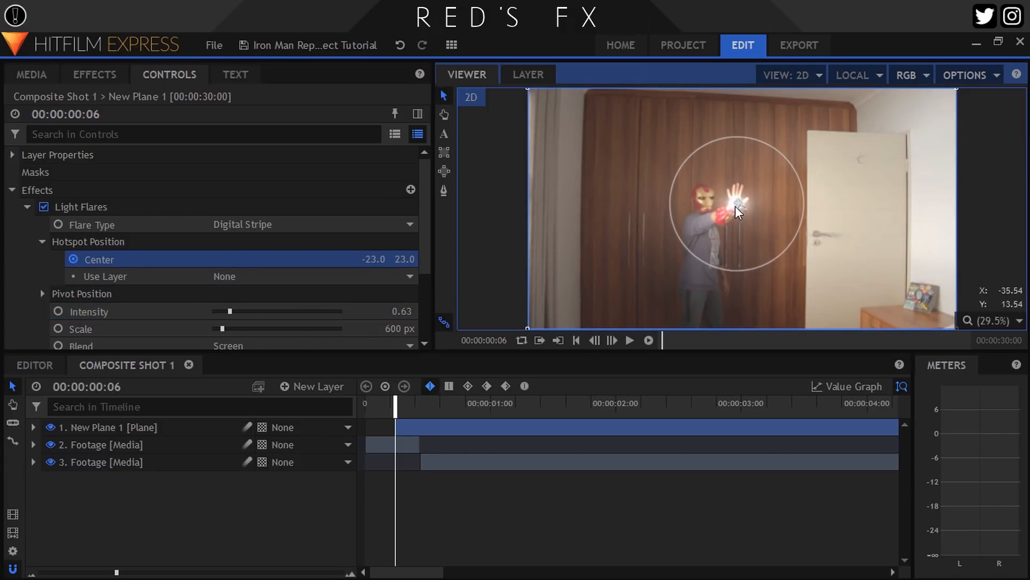
Shrink the light flare's Scale to 277 px so the glow fits the palm
scroll(737, 211, up, 6)
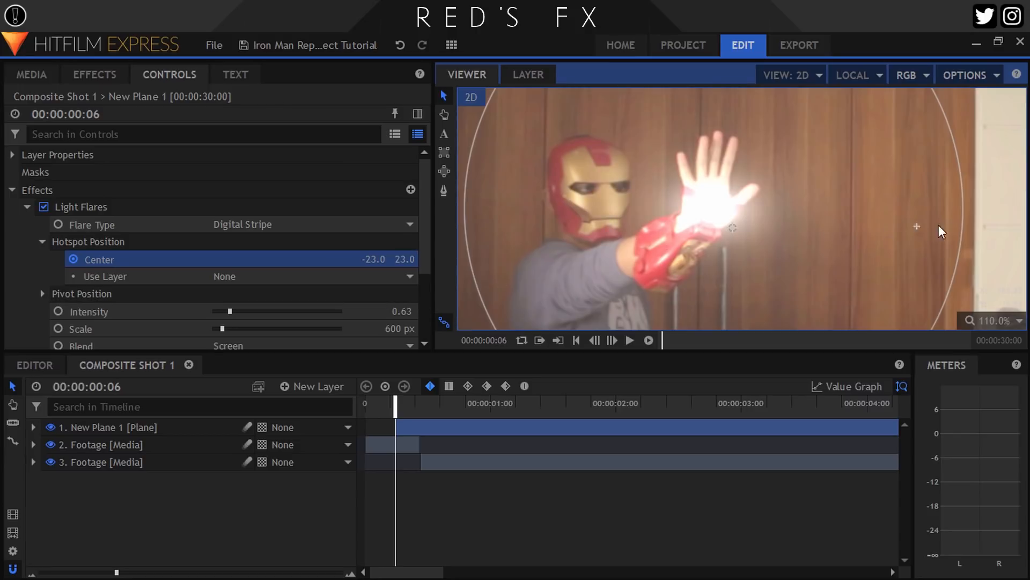
drag(961, 232, 830, 231)
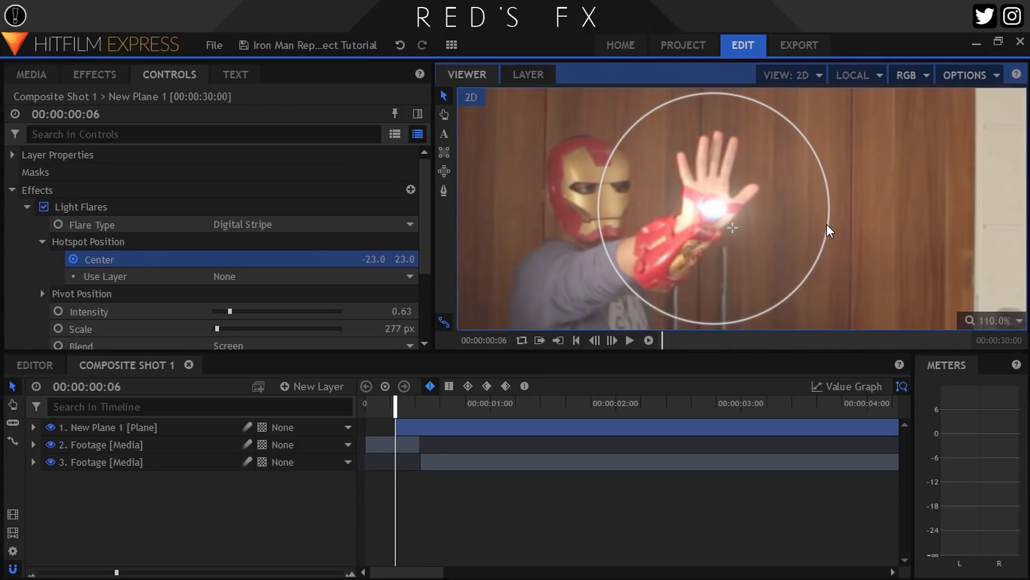
Keyframe the hotspot center frame by frame from 00:00:00:07 to 00:00:00:14 so the flare follows the palm
click(611, 347)
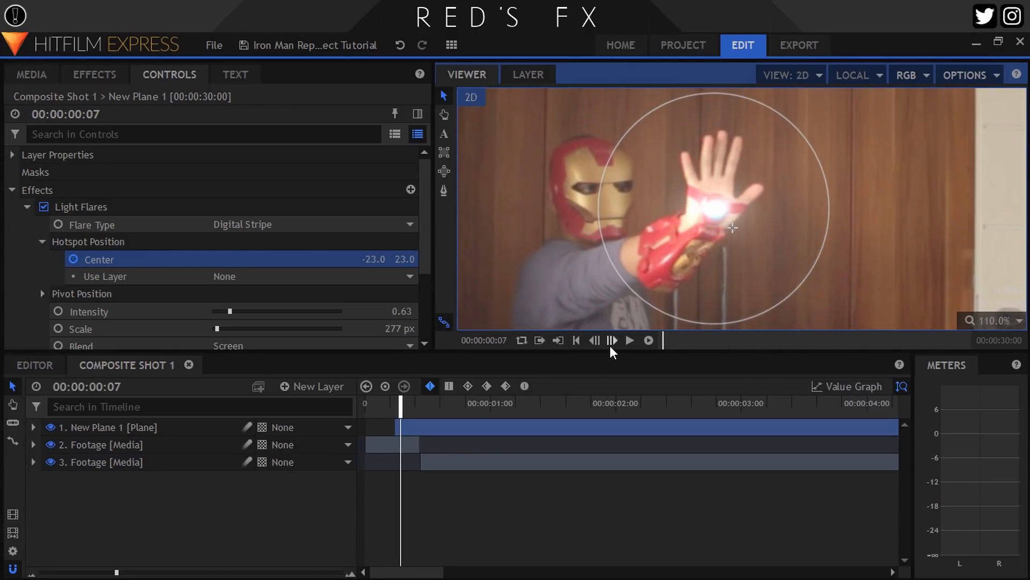
drag(715, 209, 547, 152)
click(612, 342)
click(609, 339)
click(608, 340)
click(610, 341)
click(616, 343)
drag(541, 248, 679, 249)
drag(687, 153, 596, 328)
click(611, 341)
click(612, 340)
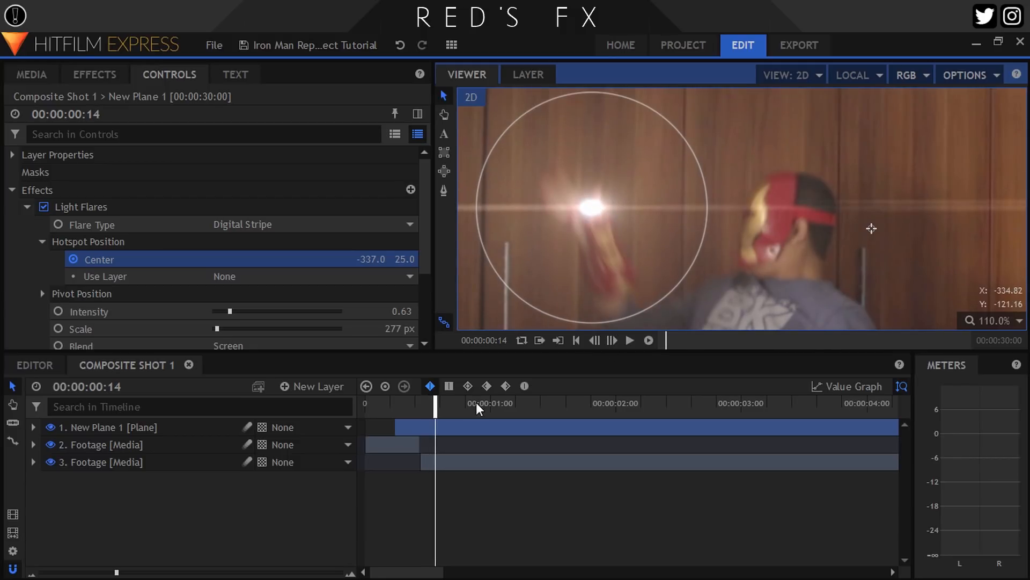
Keyframe the flare's Intensity, starting near zero at 00:00:00:06 and rising to 0.46 at 00:00:00:10
click(397, 403)
click(75, 314)
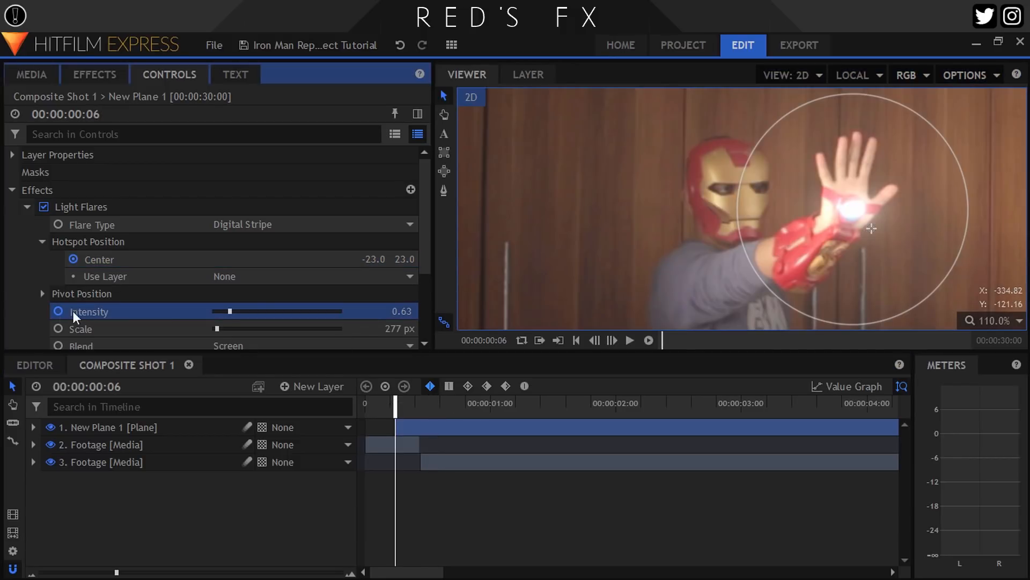
drag(229, 312, 214, 312)
click(612, 340)
click(612, 340)
click(611, 341)
click(612, 340)
drag(390, 308, 617, 316)
Boost the flare's Intensity to 1.95 at 00:00:00:11 and reduce it again at 00:00:00:15
click(612, 339)
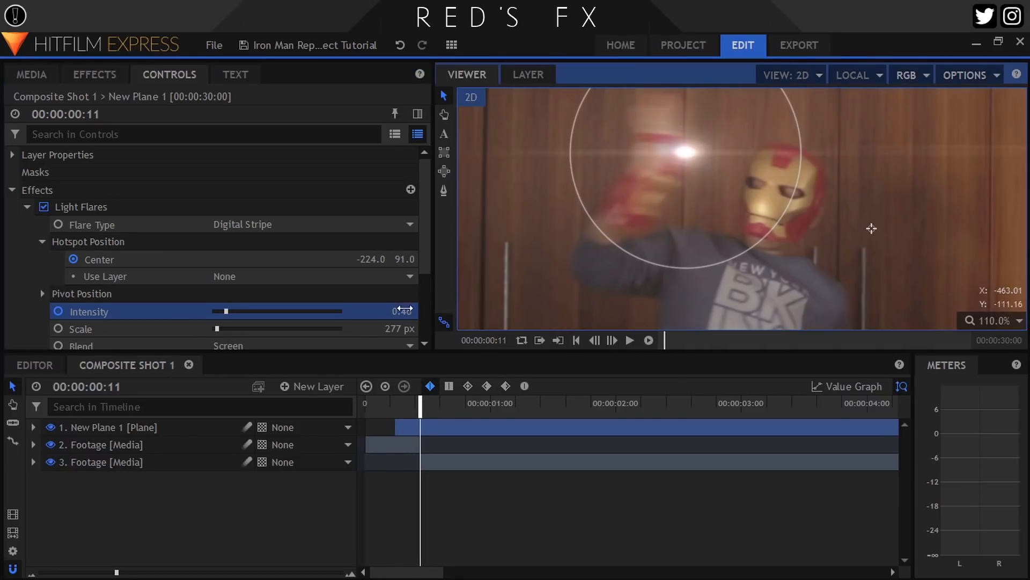
drag(390, 309, 644, 328)
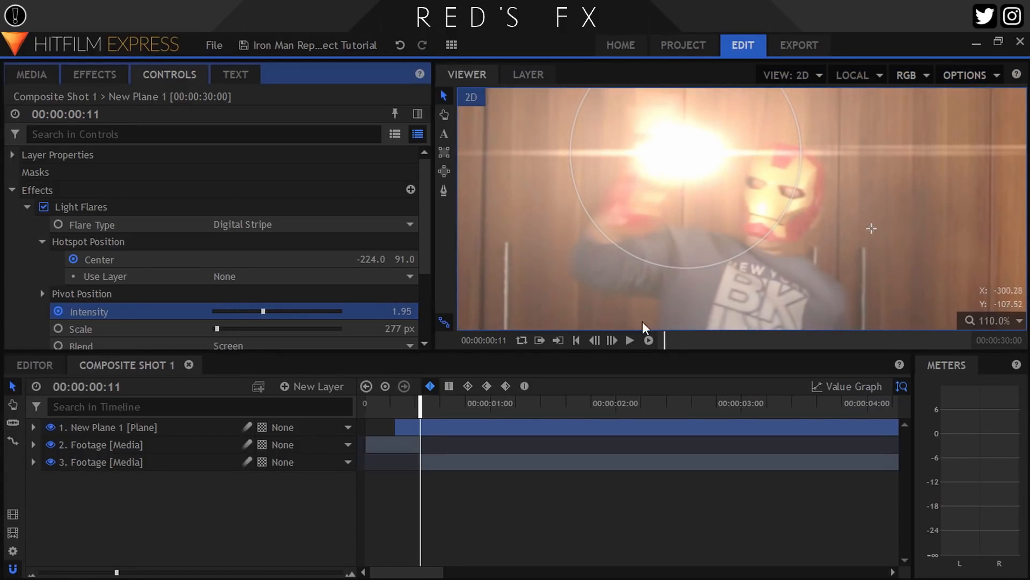
click(612, 339)
click(612, 339)
click(612, 339)
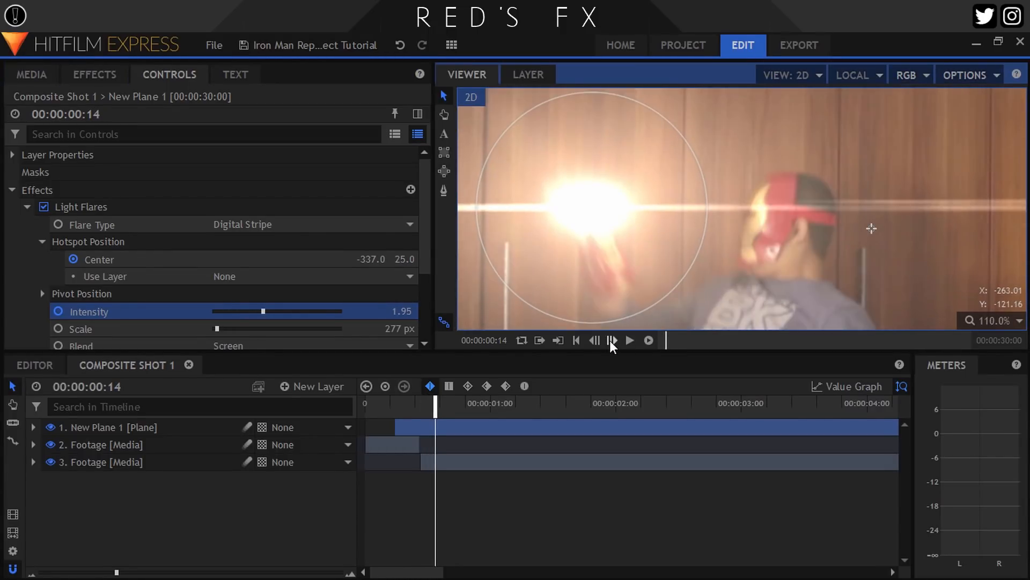
click(612, 339)
drag(380, 303, 161, 308)
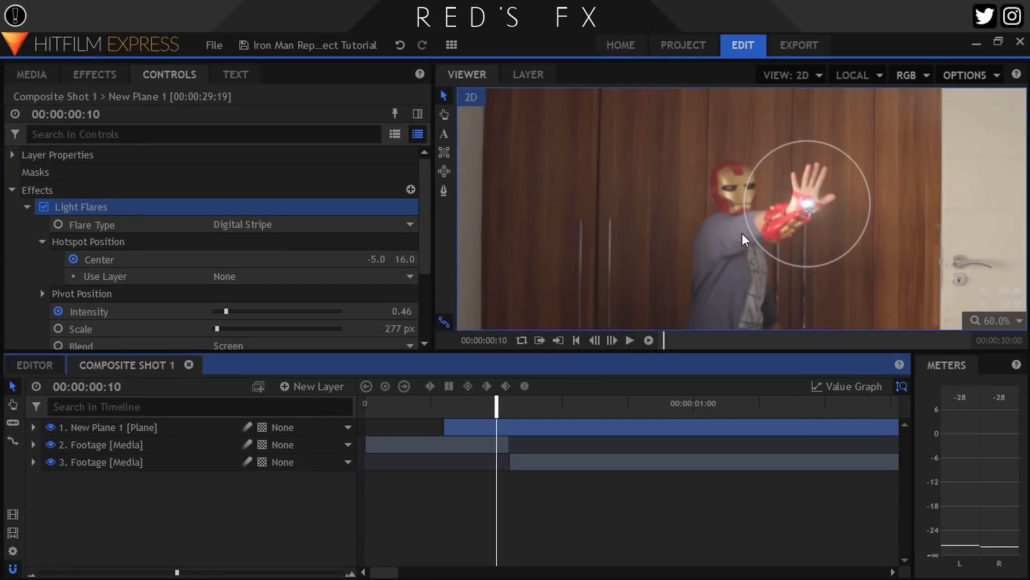
Adjust the flare's hotspot center to -2.0, 19.0 at 00:00:00:10
drag(804, 215, 806, 213)
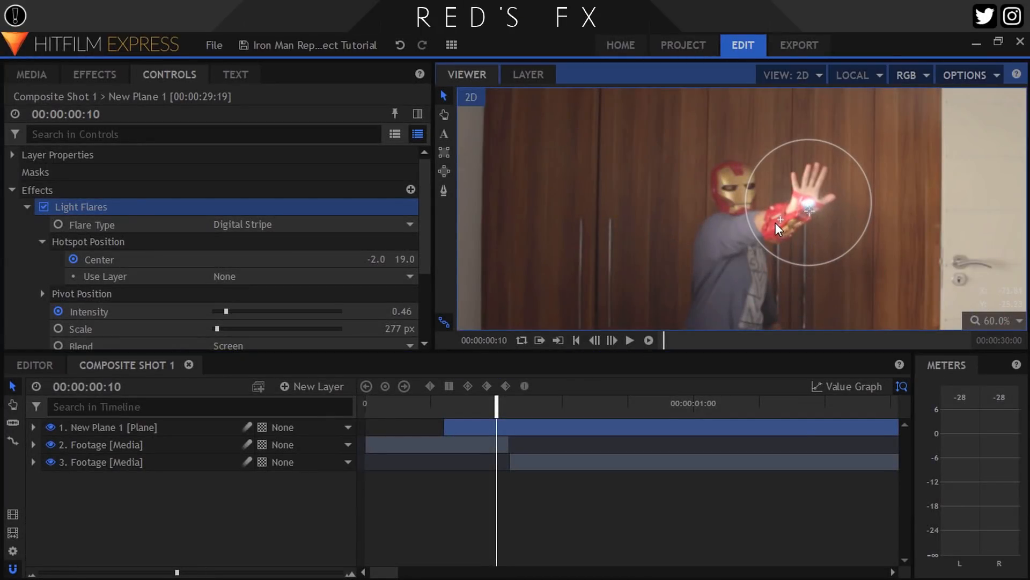
Add footagecrate-repulsor-blast-side.mov as a layer directly below the flare plane, starting at 00:00:00:11
click(612, 340)
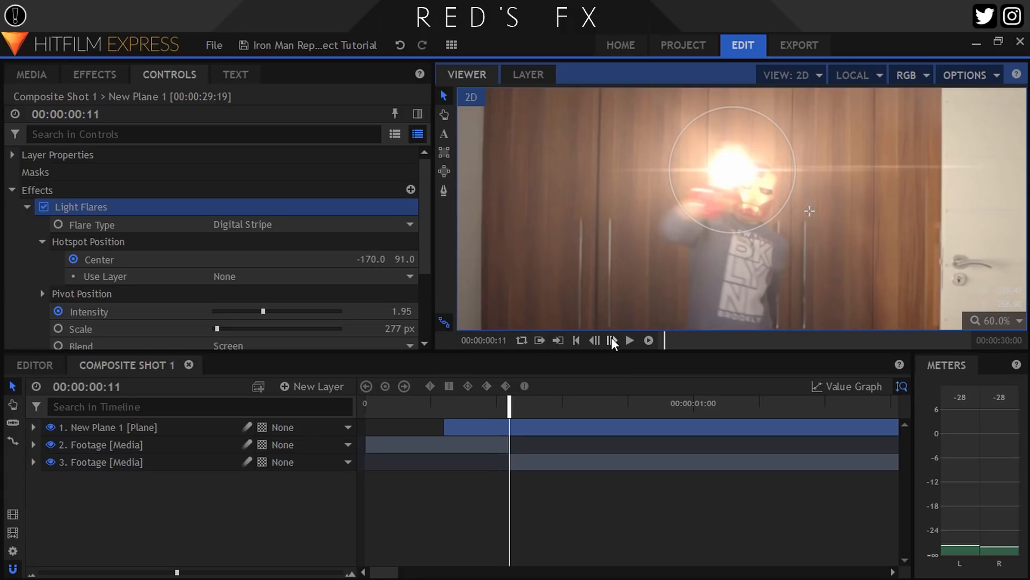
click(34, 73)
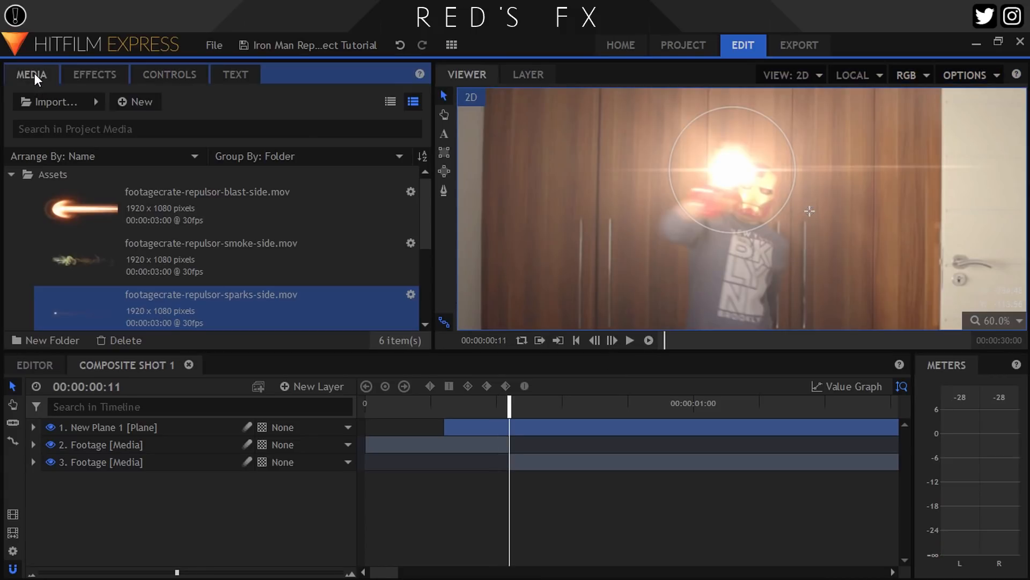
drag(124, 207, 163, 438)
drag(378, 445, 522, 450)
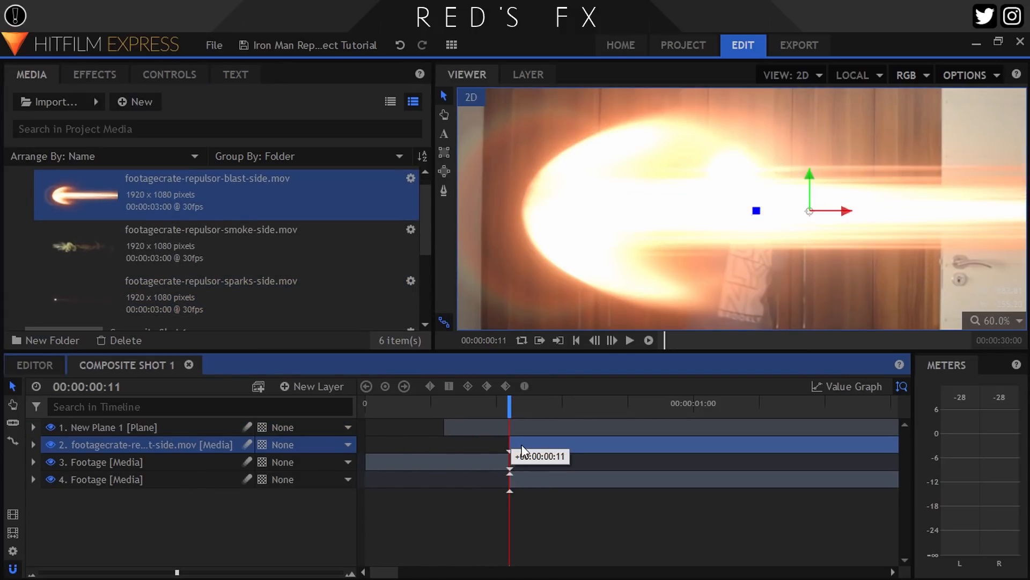
Scale the blast layer to 89.6% by 33.2% and place it at the palm, at position 385.9, 98.1
click(982, 320)
click(963, 504)
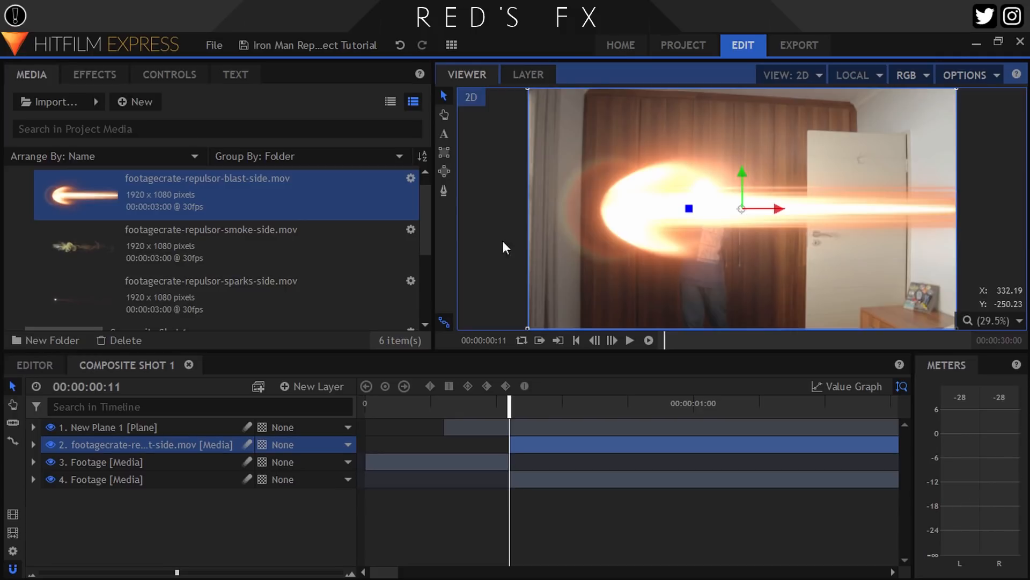
click(169, 75)
click(12, 224)
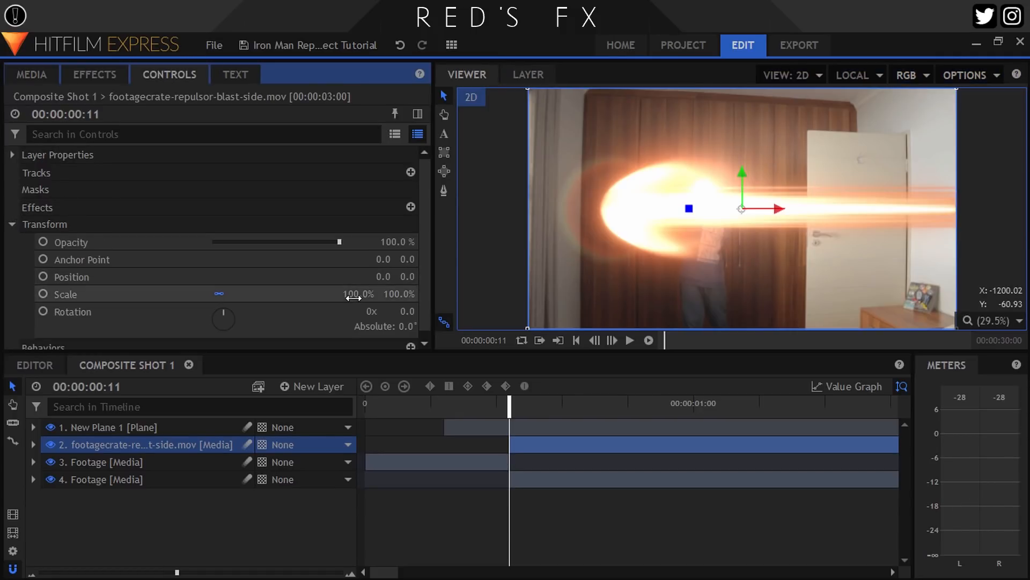
drag(352, 294, 332, 294)
drag(907, 300, 935, 253)
drag(767, 214, 828, 188)
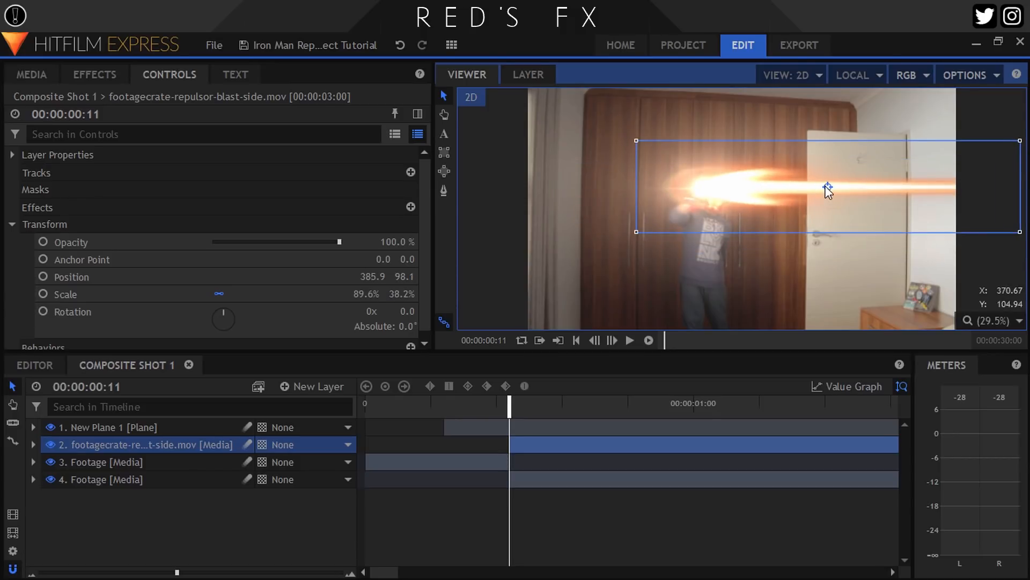
click(1021, 146)
click(65, 224)
drag(636, 145, 637, 147)
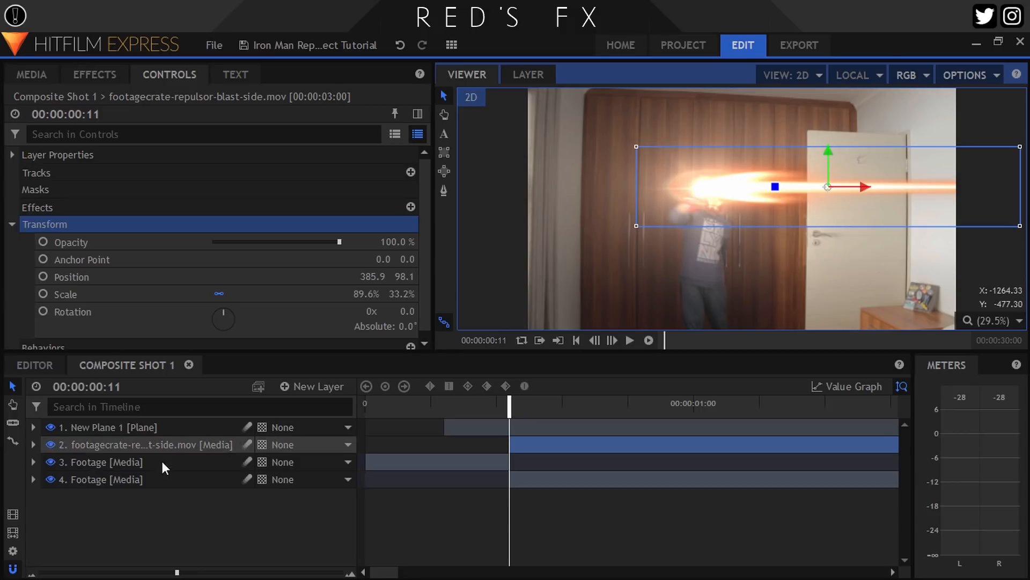
Keyframe the blast's Position from the palm at 00:00:00:11 to 1550.3, 60.9, out of frame, at 00:00:00:15
click(111, 442)
click(42, 276)
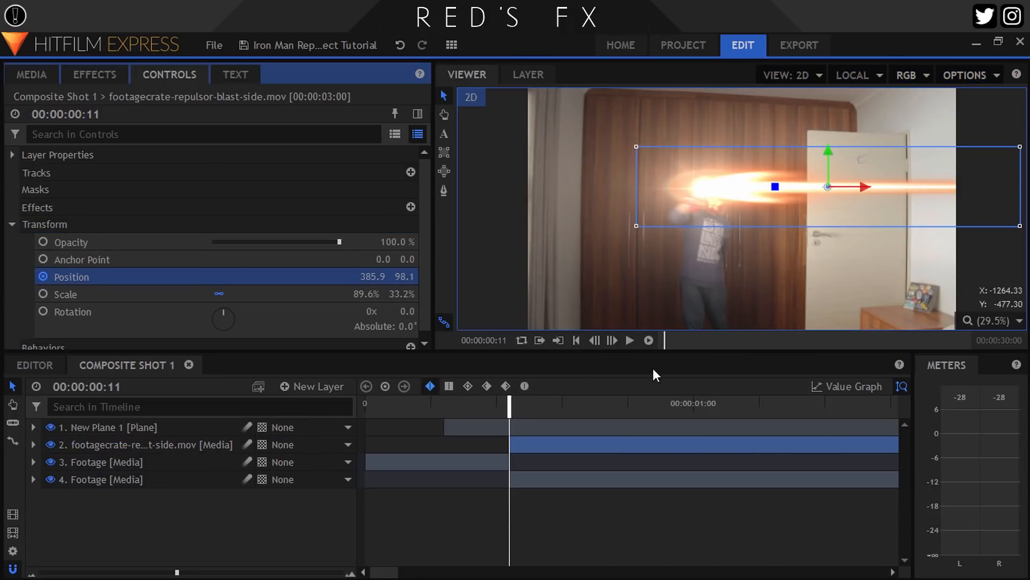
click(615, 339)
click(614, 339)
click(614, 339)
click(614, 339)
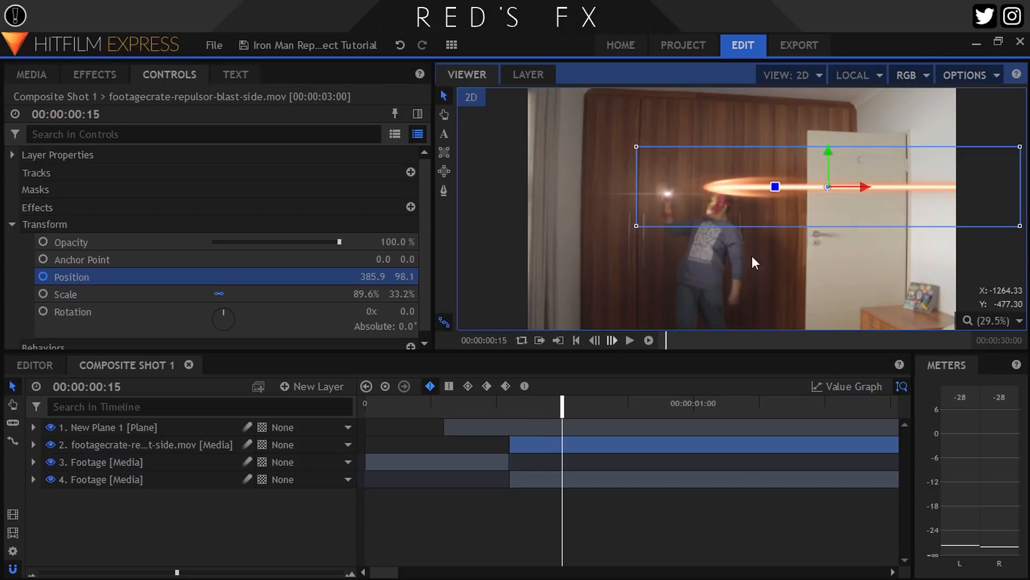
drag(866, 191, 1029, 198)
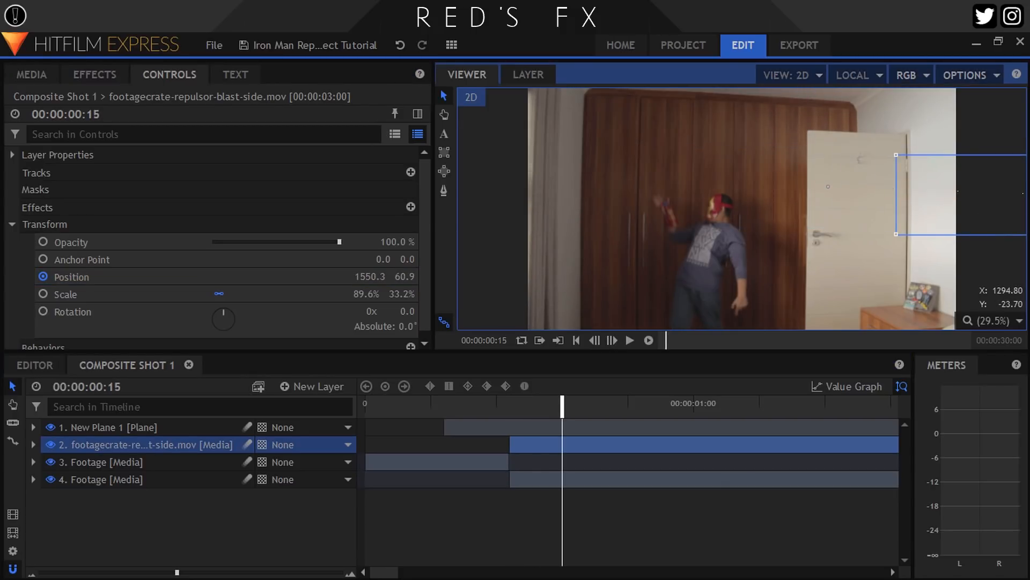
click(541, 411)
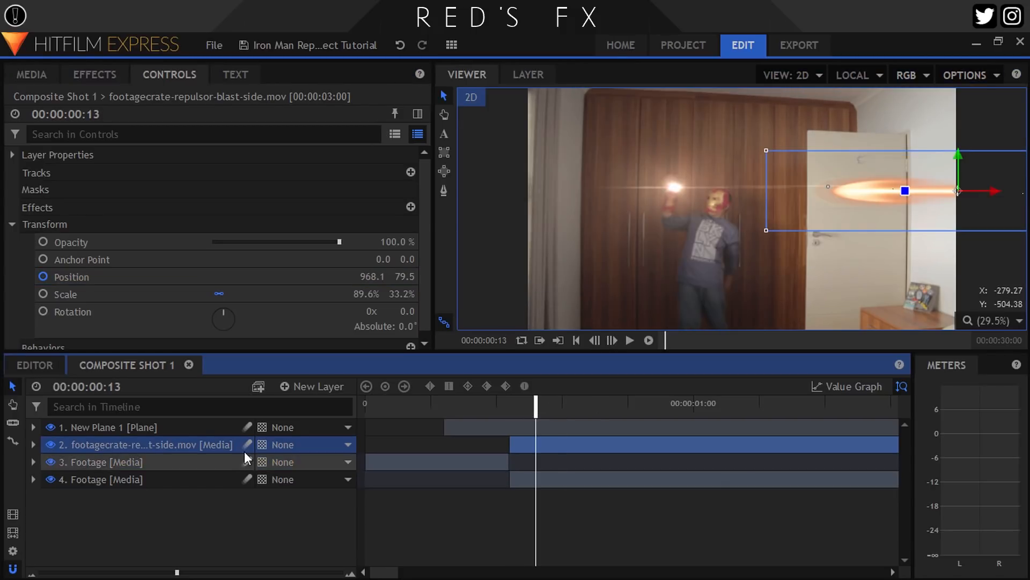
Enable motion blur for the blast layer and set its blend mode to Screen
click(518, 404)
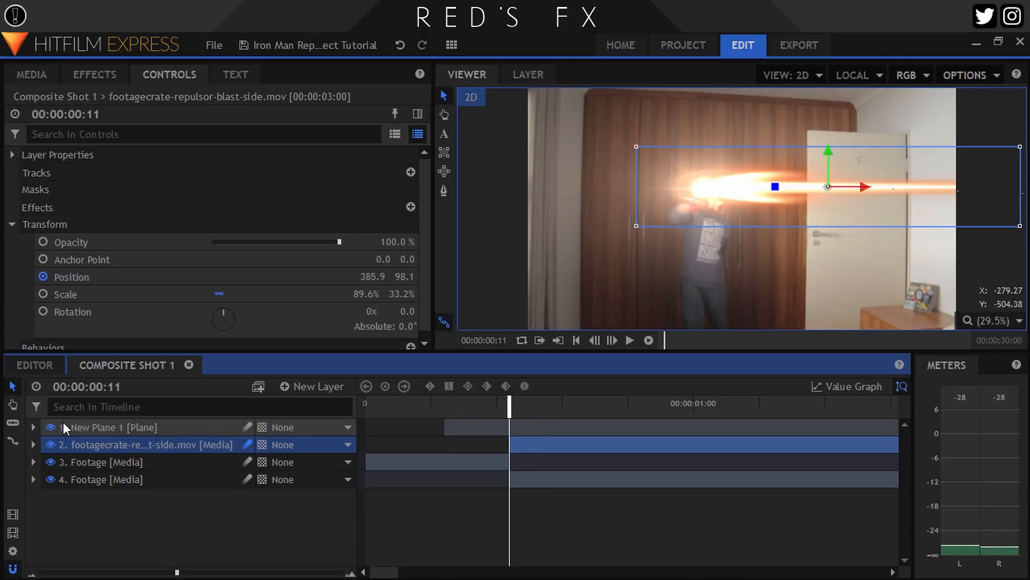
right_click(118, 448)
mouse_move(267, 43)
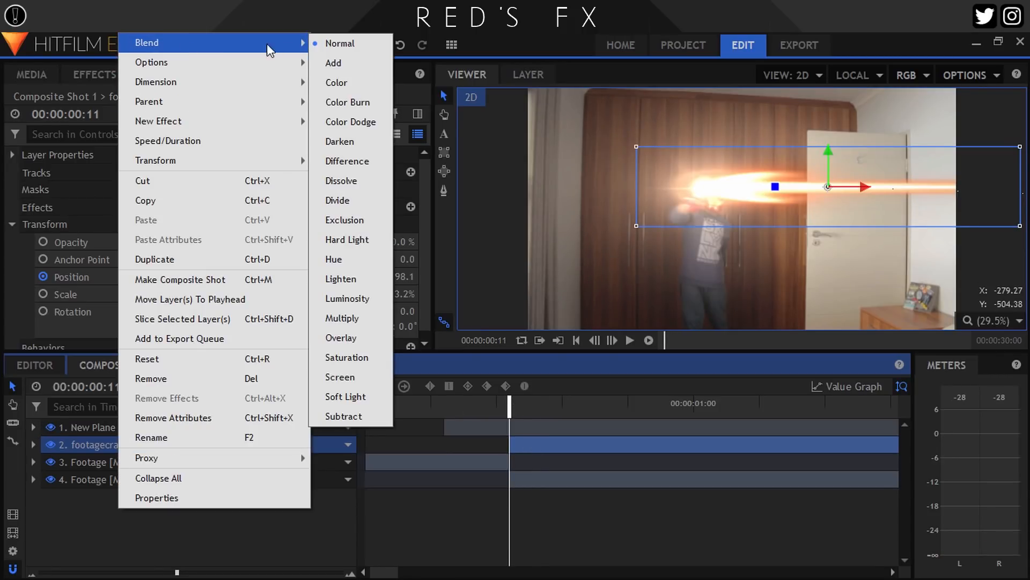
click(336, 370)
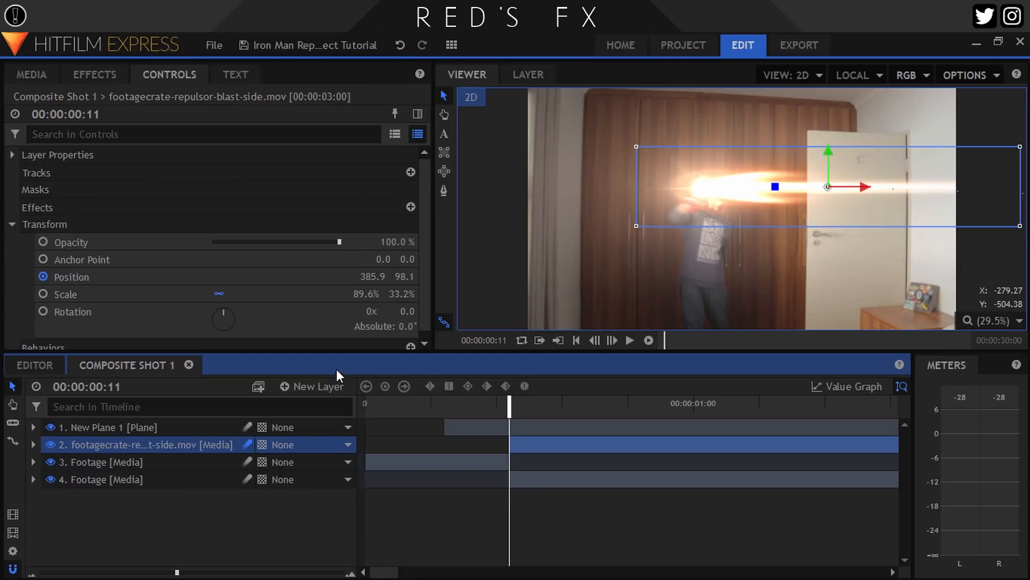
Find the Angle Blur effect and apply it to the repulsor blast layer
click(94, 74)
click(90, 101)
text(angle)
drag(70, 165, 128, 444)
Set the blast's Angle Blur to an angle of -103° and a length of 150 px
scroll(821, 176, up, 4)
click(155, 78)
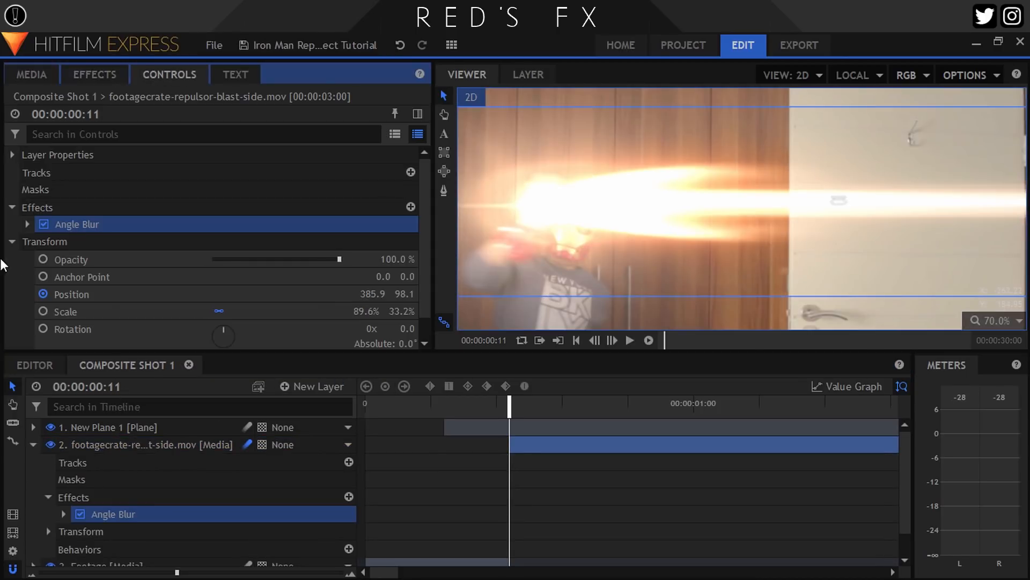
click(27, 224)
drag(396, 259, 413, 260)
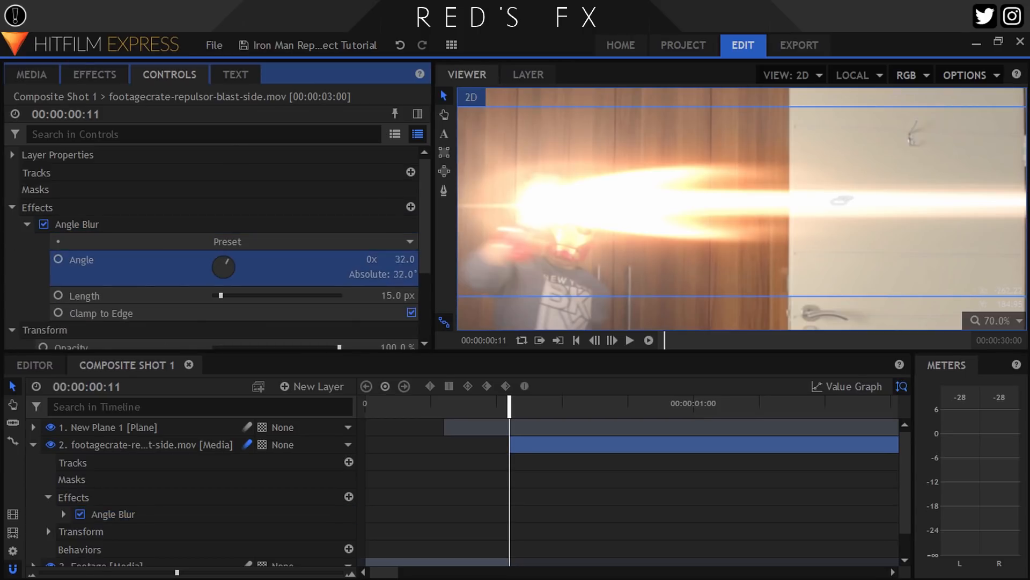
drag(843, 202, 834, 202)
click(398, 295)
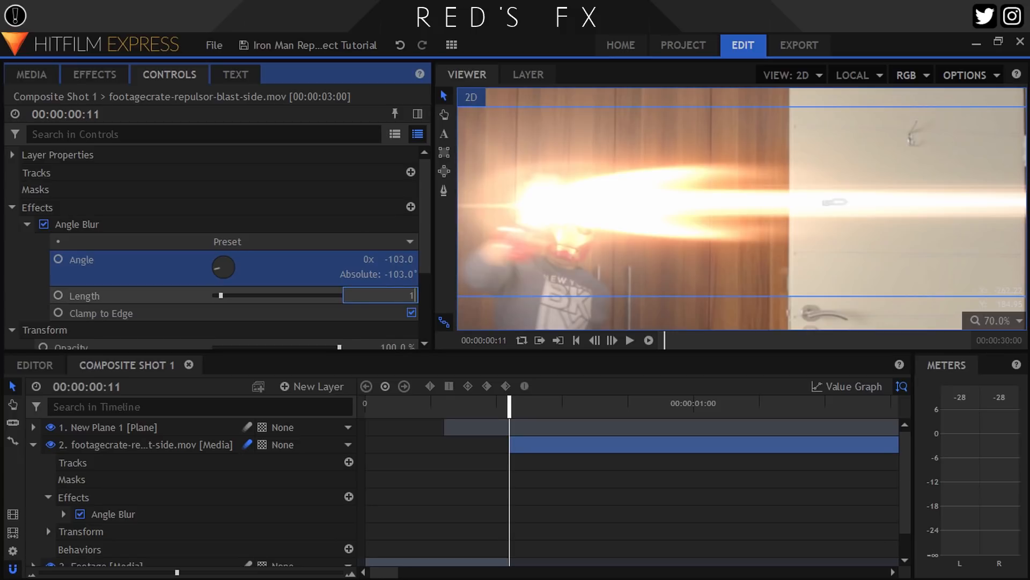
text(150)
key(Return)
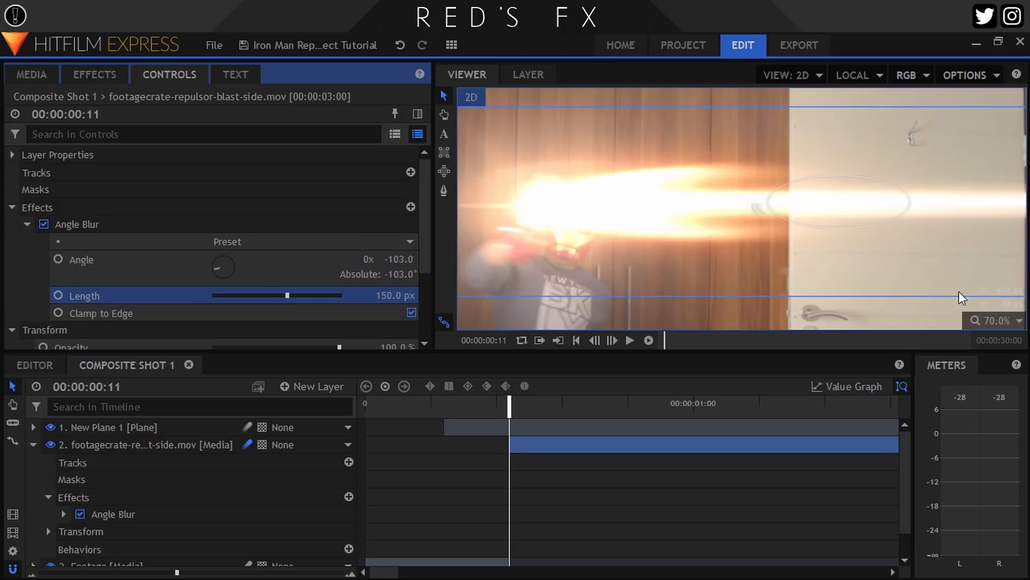
click(995, 320)
click(988, 498)
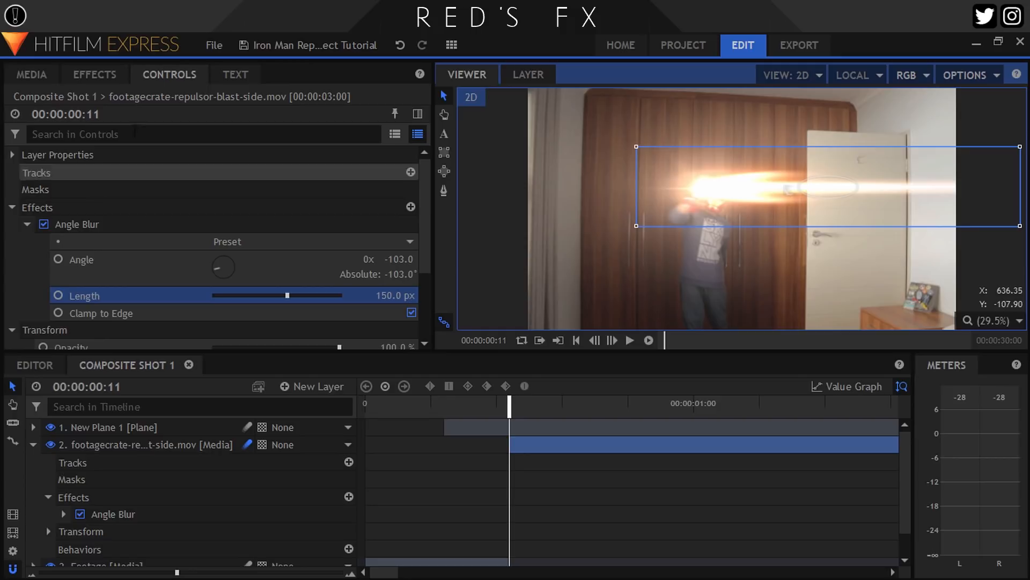
Add footagecrate-repulsor-smoke-side.mov above the blast layer, hide the blast, and start the smoke at 00:00:00:11
click(32, 75)
drag(75, 248, 32, 457)
click(33, 462)
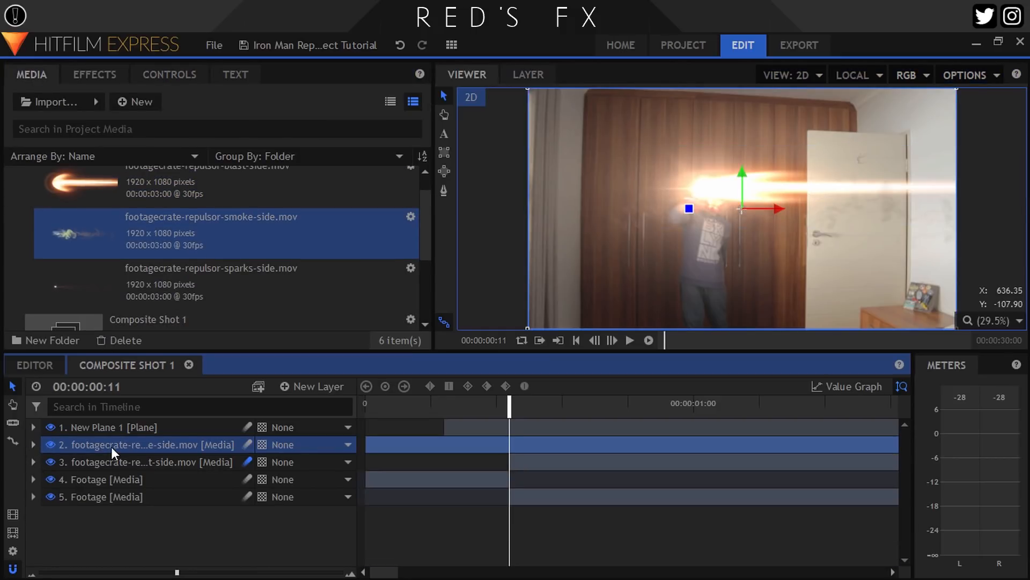
click(50, 460)
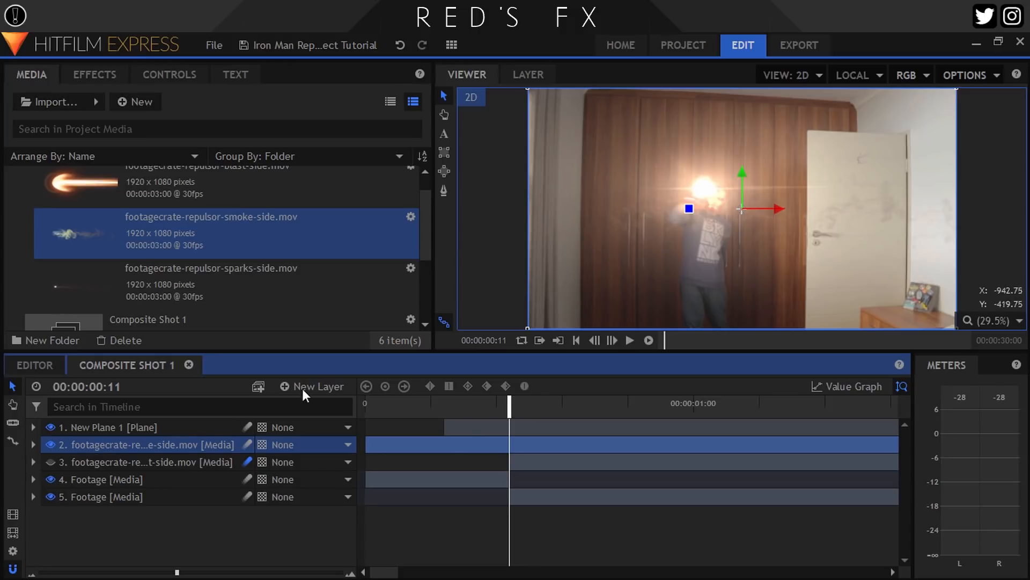
drag(468, 445, 542, 441)
Scale the smoke layer to 58.8% and align it with the palm at position 148.9, 71.0
drag(526, 327, 601, 284)
drag(741, 207, 778, 194)
drag(643, 272, 665, 258)
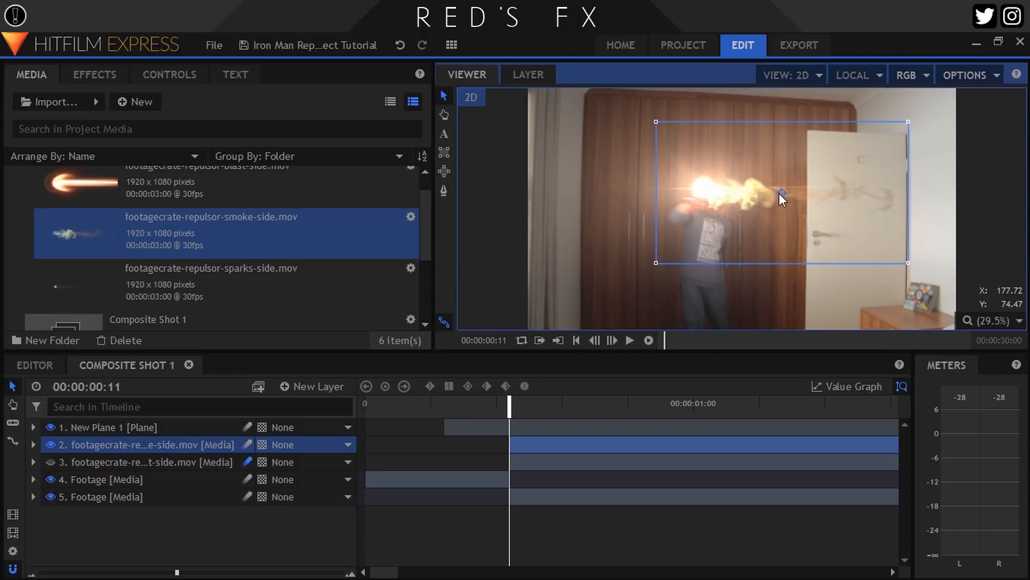
drag(779, 193, 773, 193)
Set the smoke layer's opacity to 60%
click(170, 74)
click(12, 225)
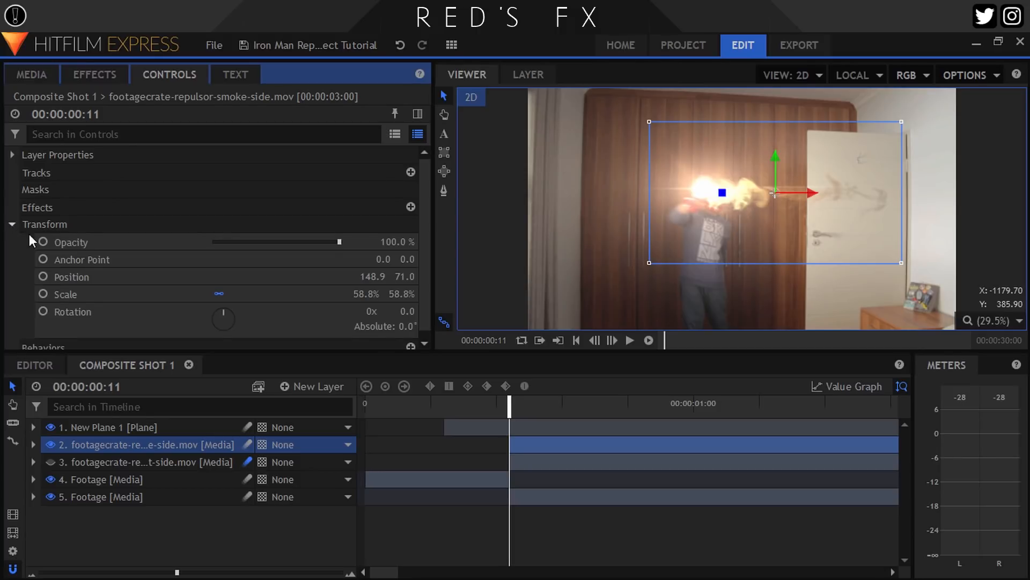
click(397, 241)
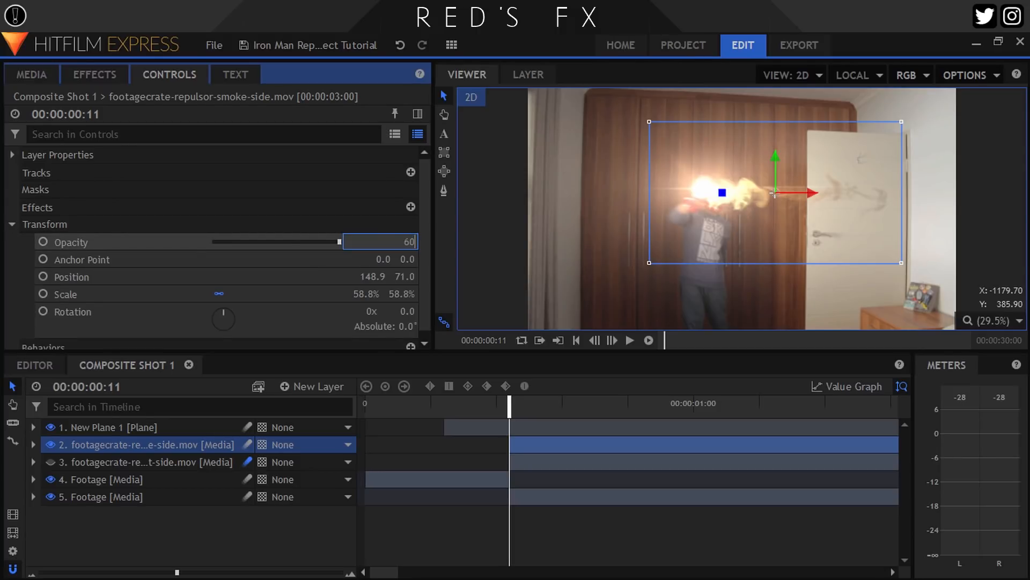
key(Return)
click(262, 539)
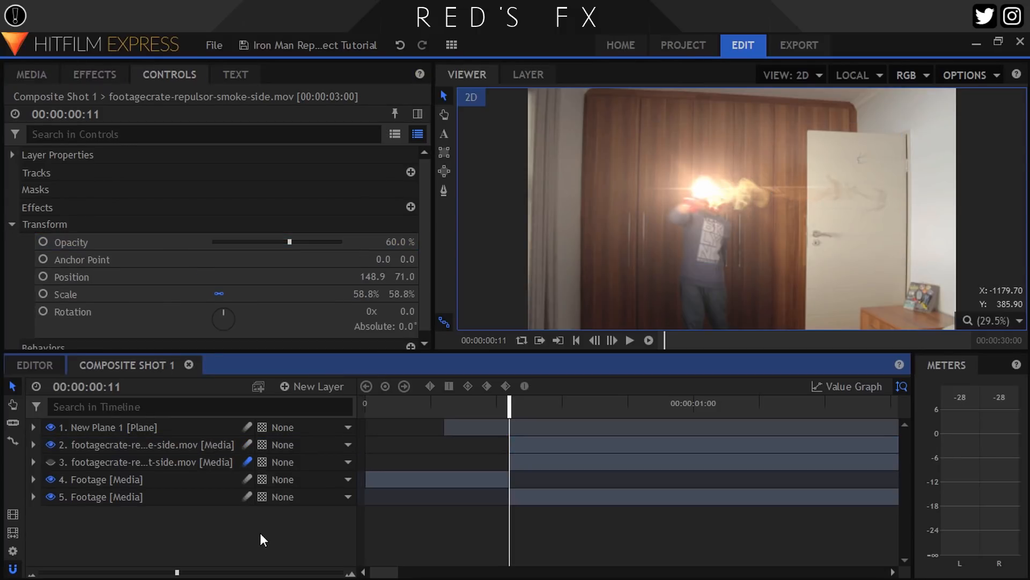
Add footagecrate-repulsor-sparks-side.mov above the smoke from 00:00:00:11, then shrink it and align it with the palm
click(25, 73)
click(74, 276)
drag(74, 275, 509, 437)
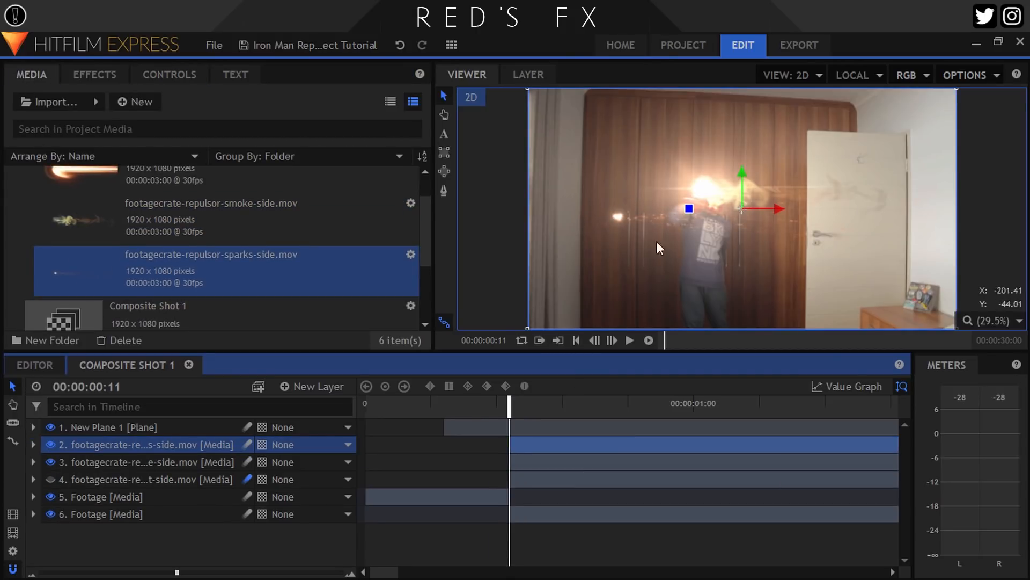
drag(528, 330, 574, 304)
drag(748, 202, 806, 182)
Step through the frames up to 00:00:00:22 and examine the sparks up close
click(611, 338)
click(610, 338)
click(610, 338)
click(610, 338)
click(610, 338)
click(611, 338)
click(610, 338)
double_click(610, 338)
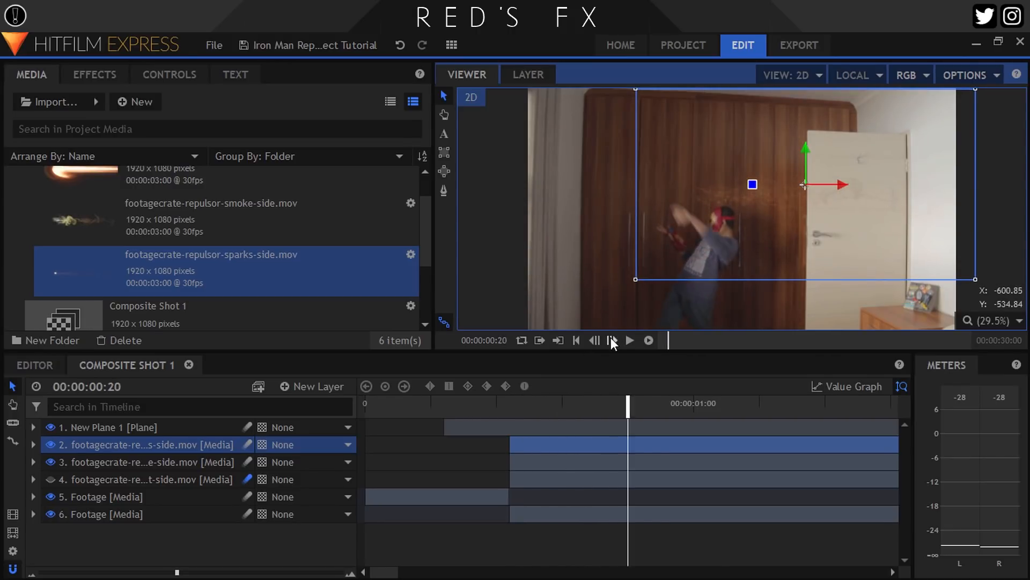
click(610, 338)
click(611, 339)
scroll(755, 209, up, 3)
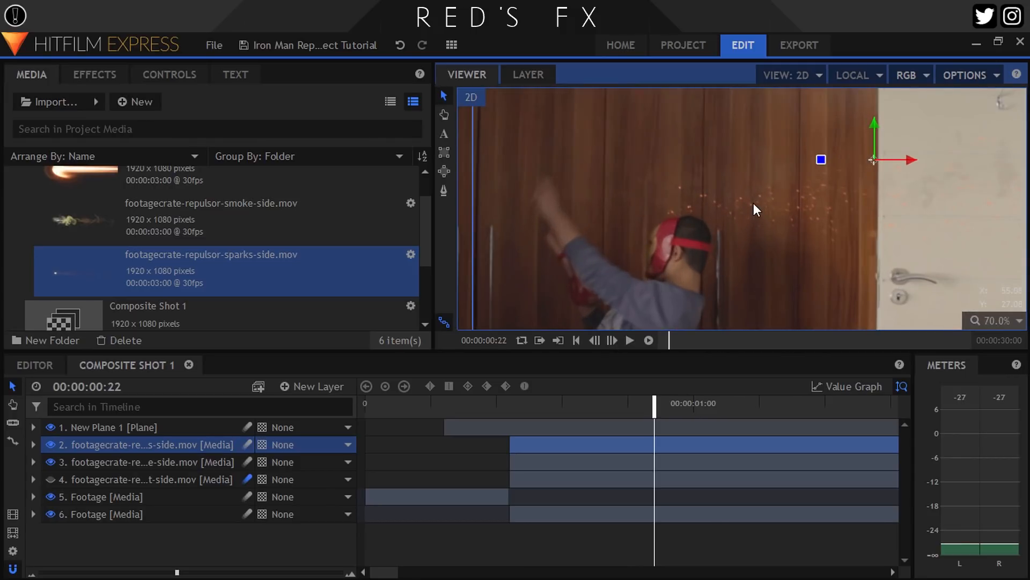
click(975, 320)
click(976, 499)
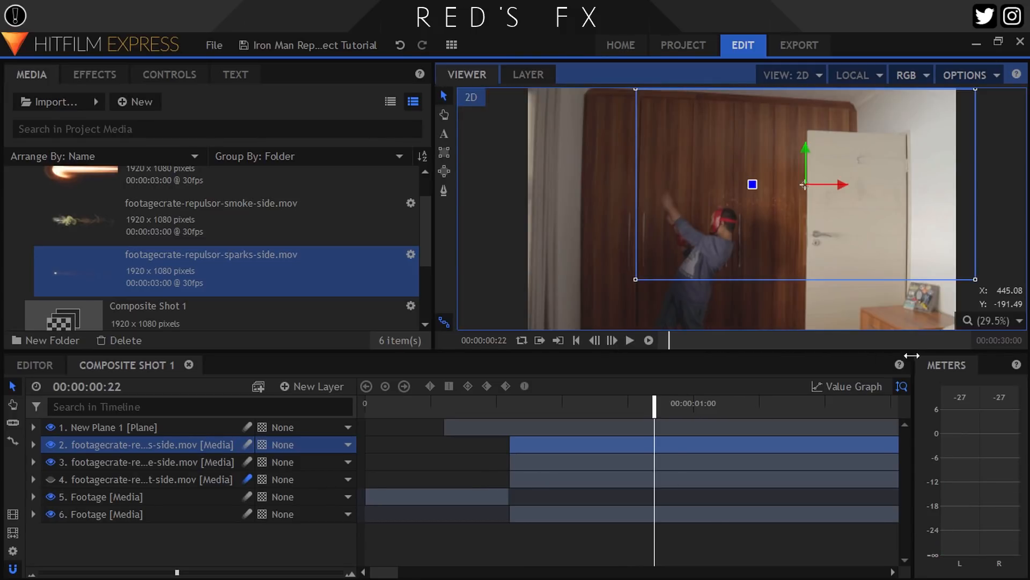
Create a grade layer at the top of the composite shot and apply the Curves effect to it
click(284, 385)
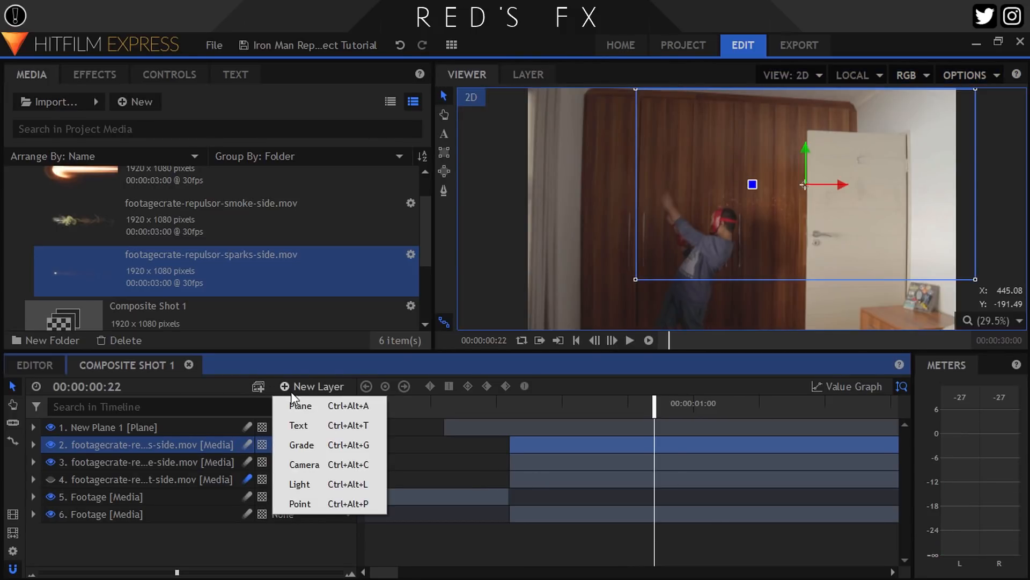
click(308, 443)
click(94, 74)
double_click(82, 102)
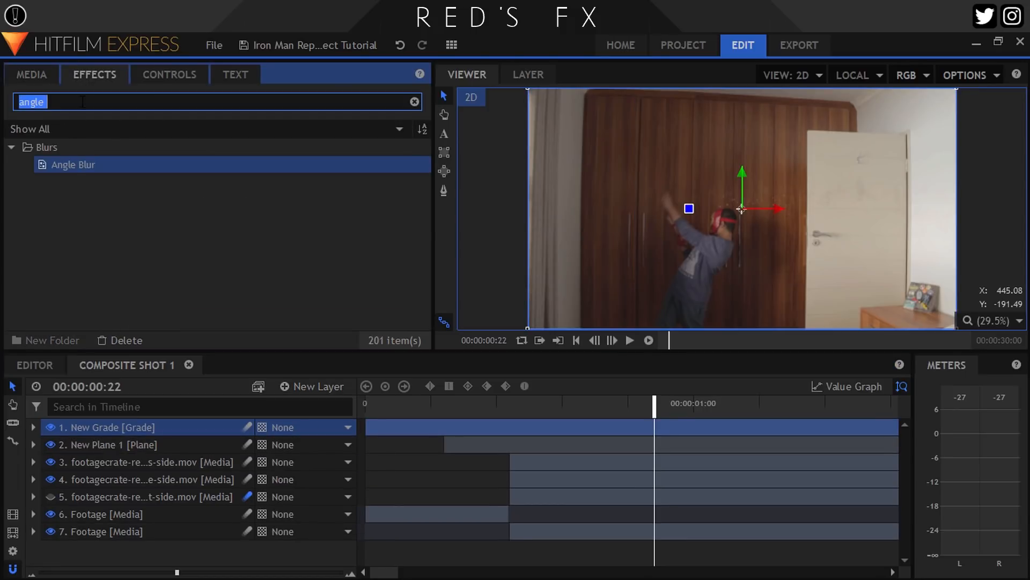
text(curv)
drag(65, 161, 128, 428)
click(32, 427)
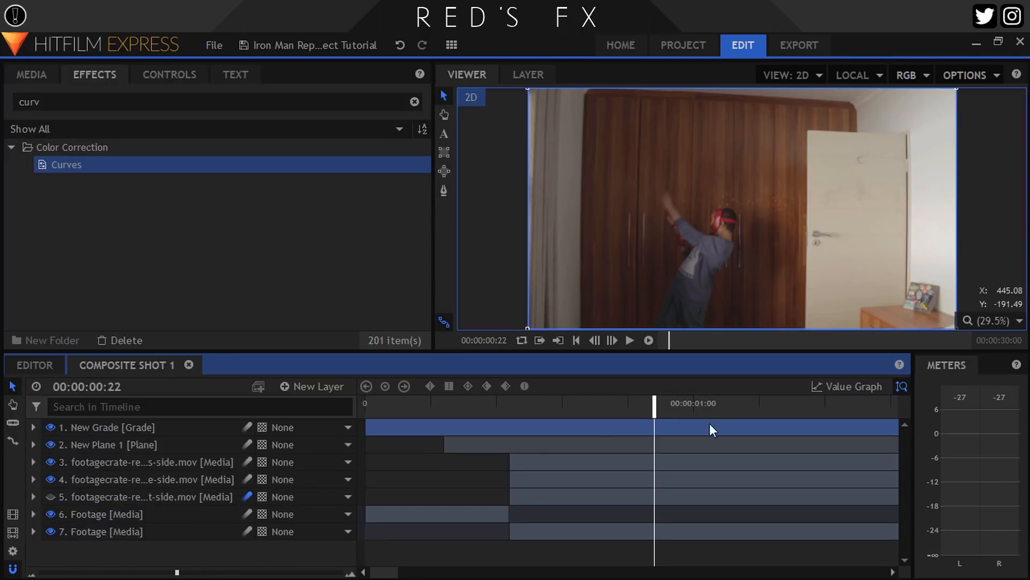
At 00:00:00:06, raise the grade's RGB curve to brighten the shot strongly, and pull its dark end inward to deepen the shadows
click(992, 321)
click(970, 497)
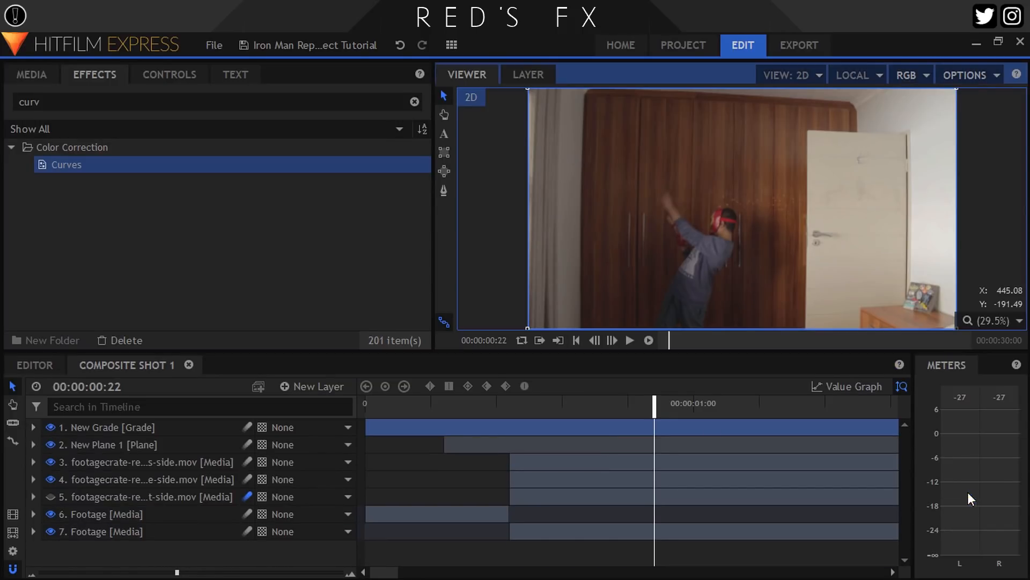
click(511, 404)
drag(500, 402, 449, 401)
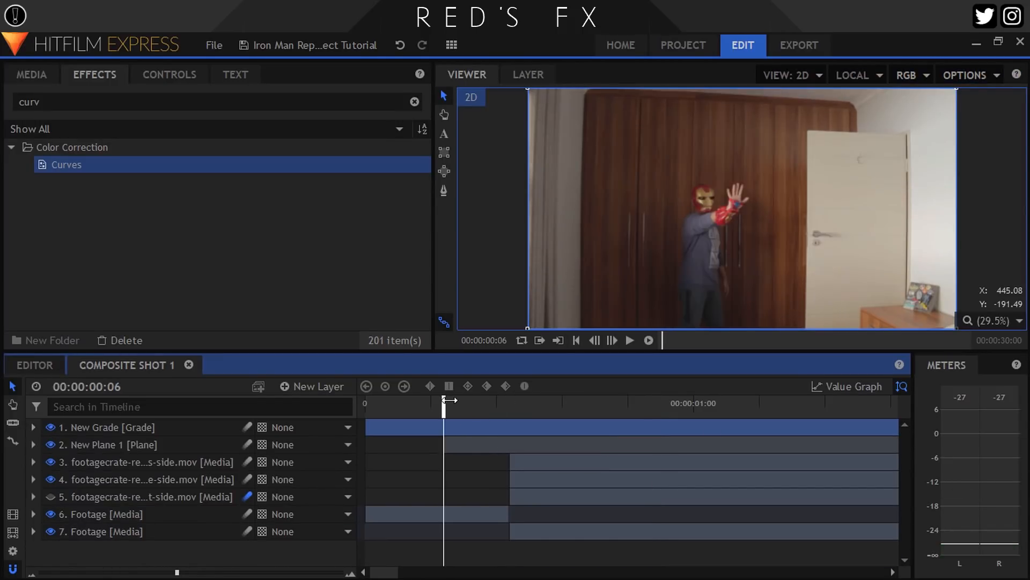
click(150, 80)
click(26, 240)
scroll(371, 273, down, 5)
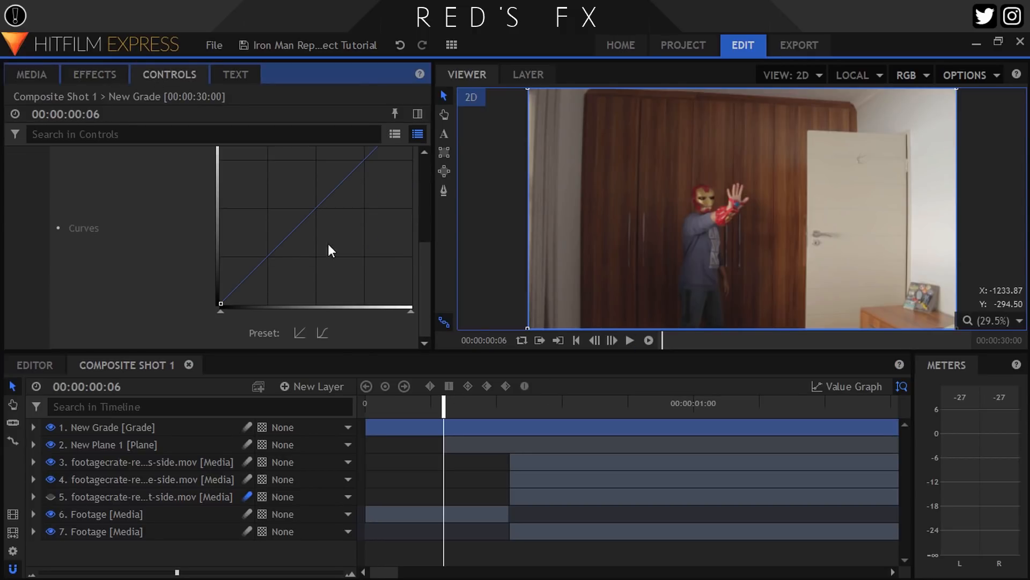
drag(308, 208, 309, 199)
drag(293, 185, 280, 176)
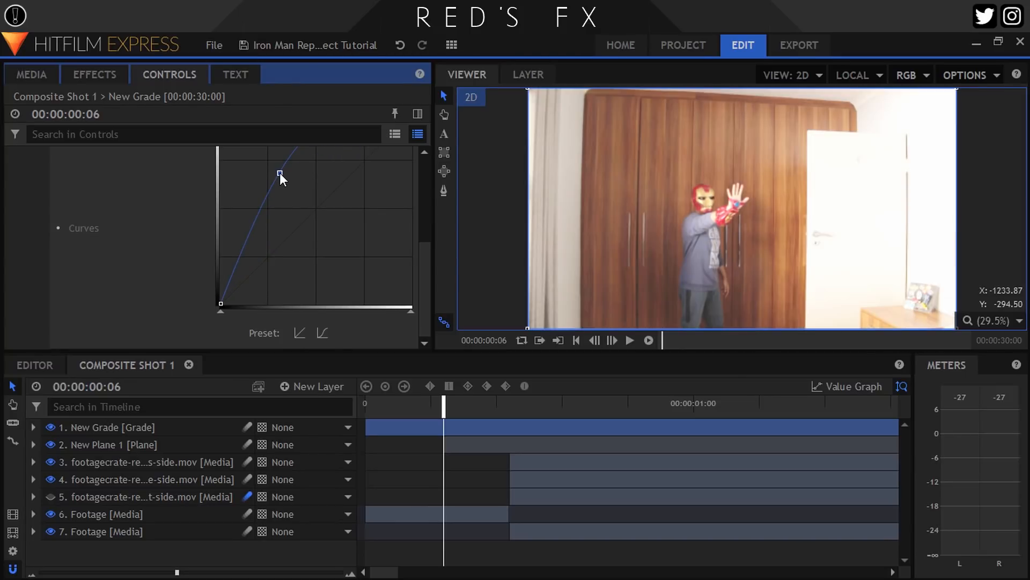
drag(260, 215, 259, 217)
drag(223, 302, 253, 295)
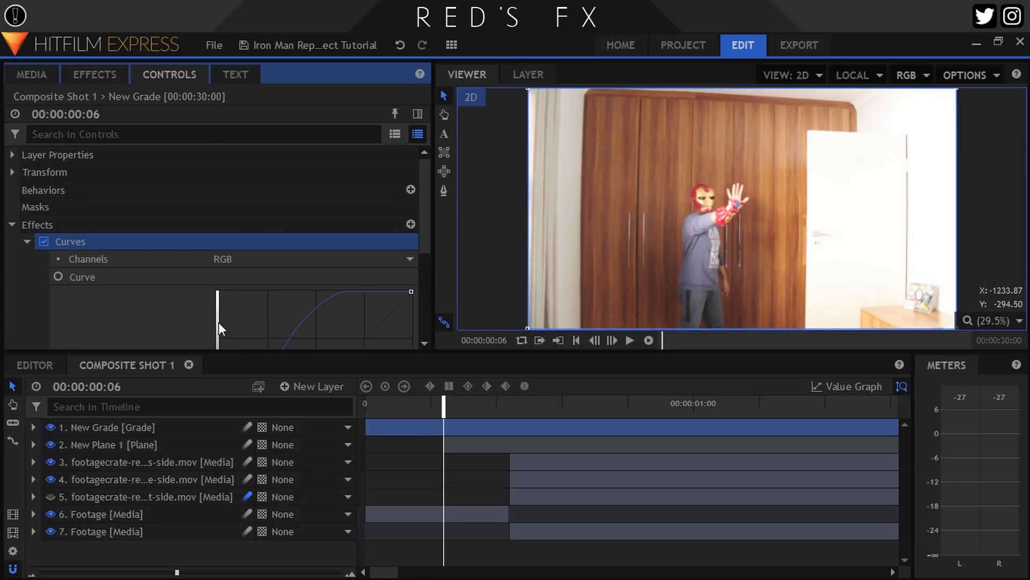
Enable opacity keyframing on the grade layer at 00:00:00:06 and set the opacity to 0%
click(377, 429)
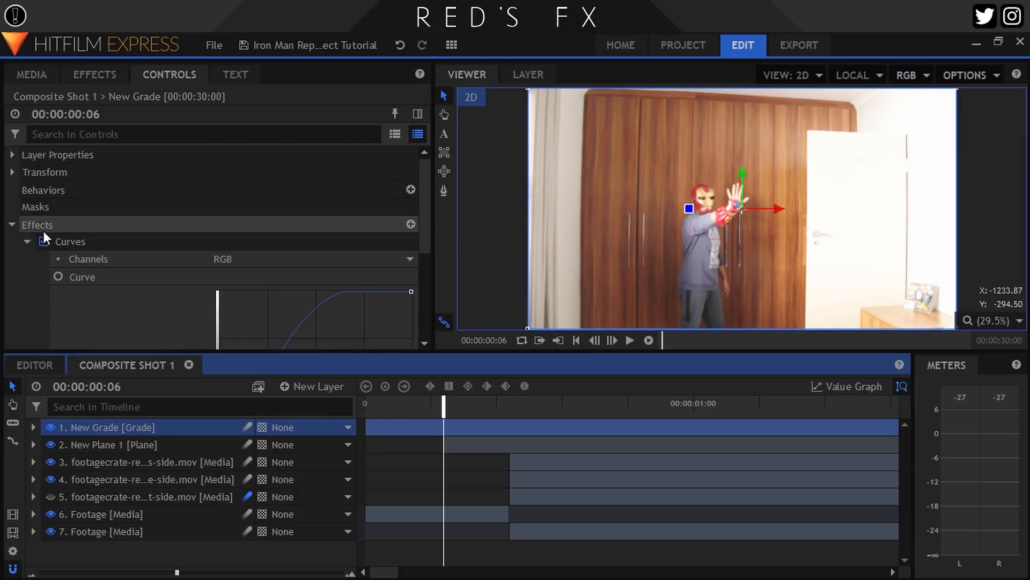
click(11, 224)
click(12, 172)
click(44, 193)
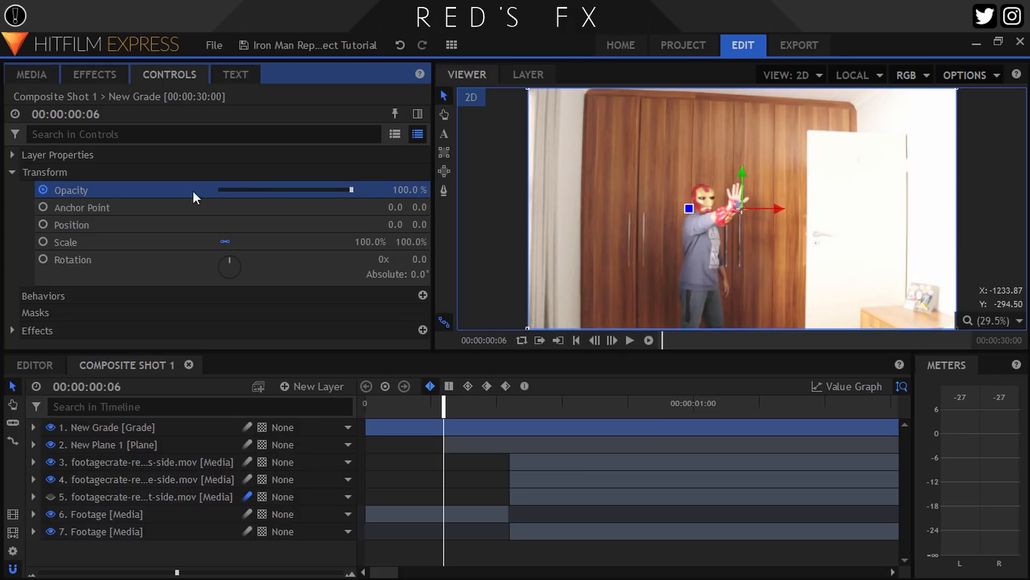
click(256, 190)
drag(256, 190, 163, 183)
Keyframe the grade layer's opacity at 30% on 00:00:00:10 and 90% on 00:00:00:11
click(606, 343)
click(608, 342)
click(609, 342)
click(609, 342)
click(609, 343)
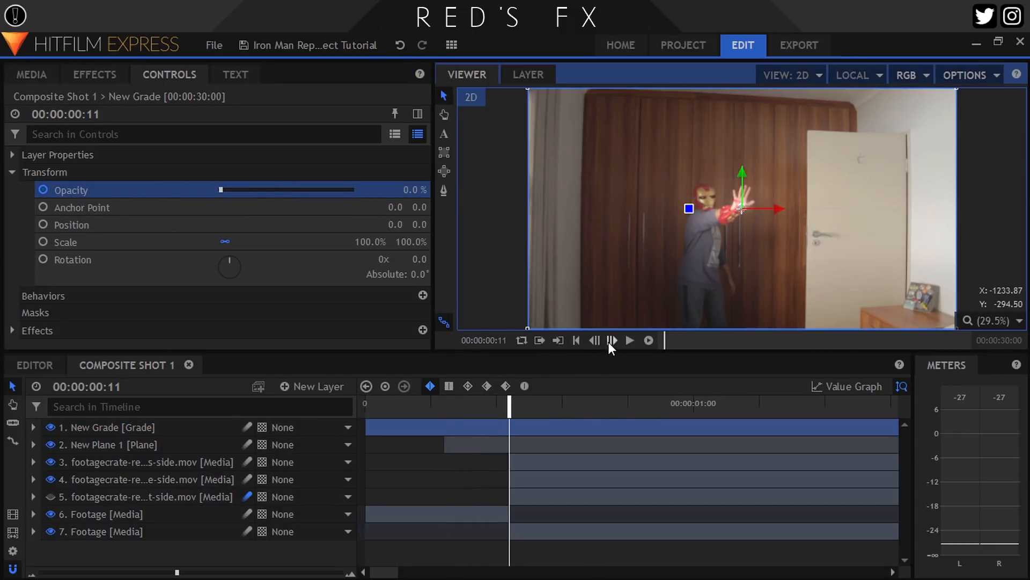
click(600, 342)
click(411, 189)
text(30)
key(Return)
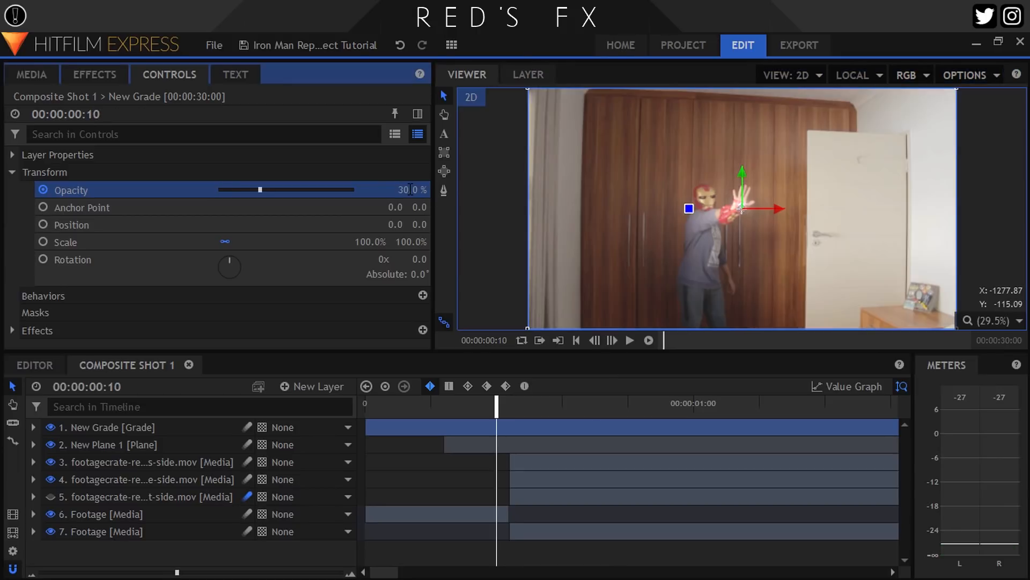
click(612, 341)
drag(413, 188, 445, 188)
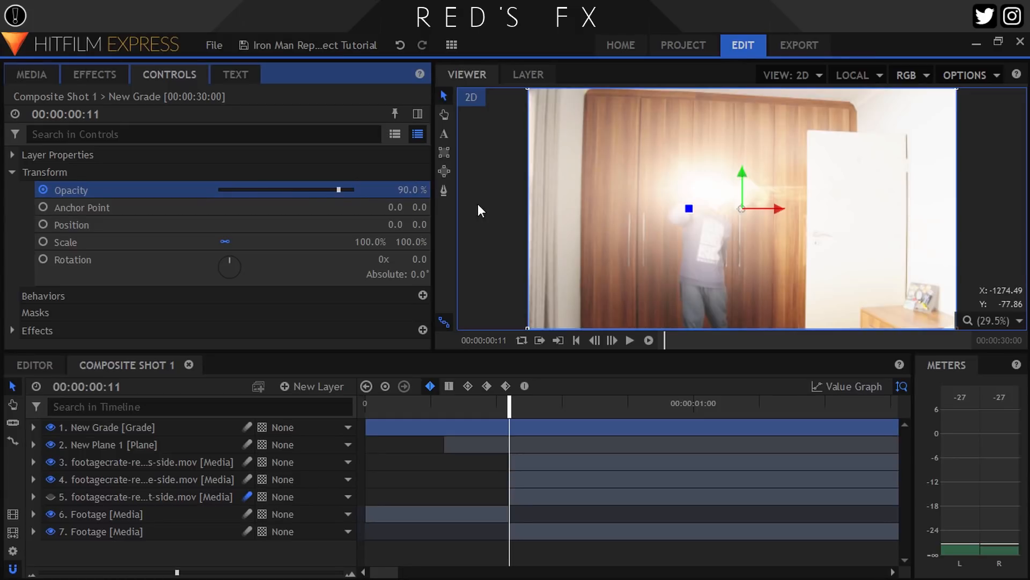
Keyframe the grade layer's opacity back down to 0% at 00:00:00:15
click(612, 343)
click(613, 343)
click(613, 343)
click(613, 343)
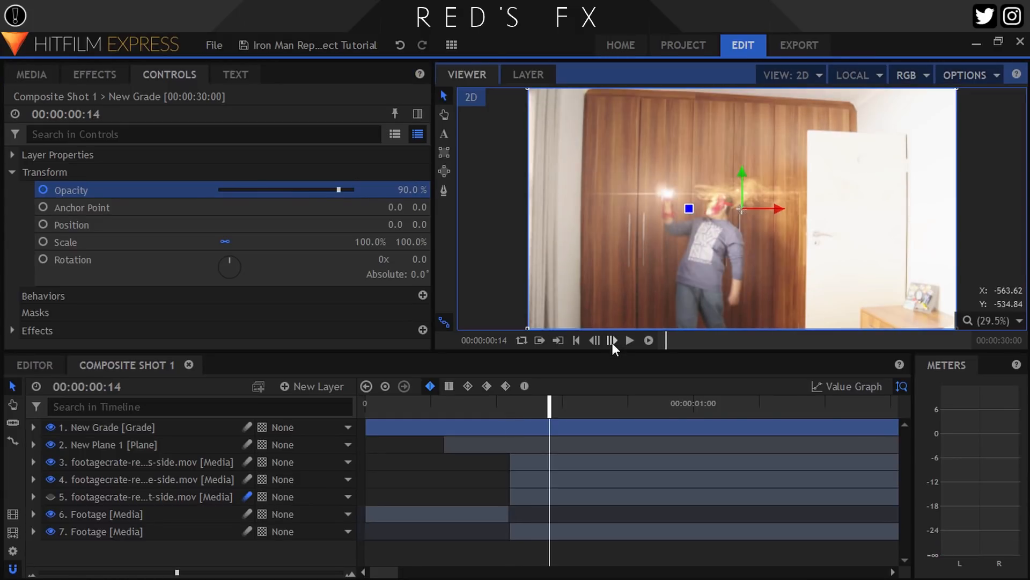
click(613, 342)
drag(412, 190, 364, 189)
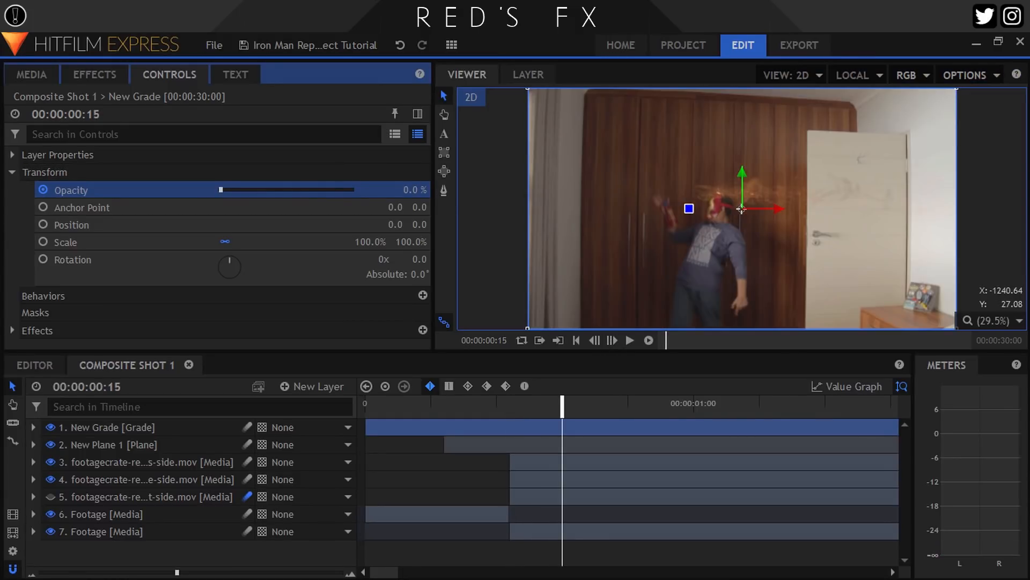
At 00:00:00:10, draw a closed freehand mask on the grade layer around the actor's helmet, raised hand and torso
click(444, 190)
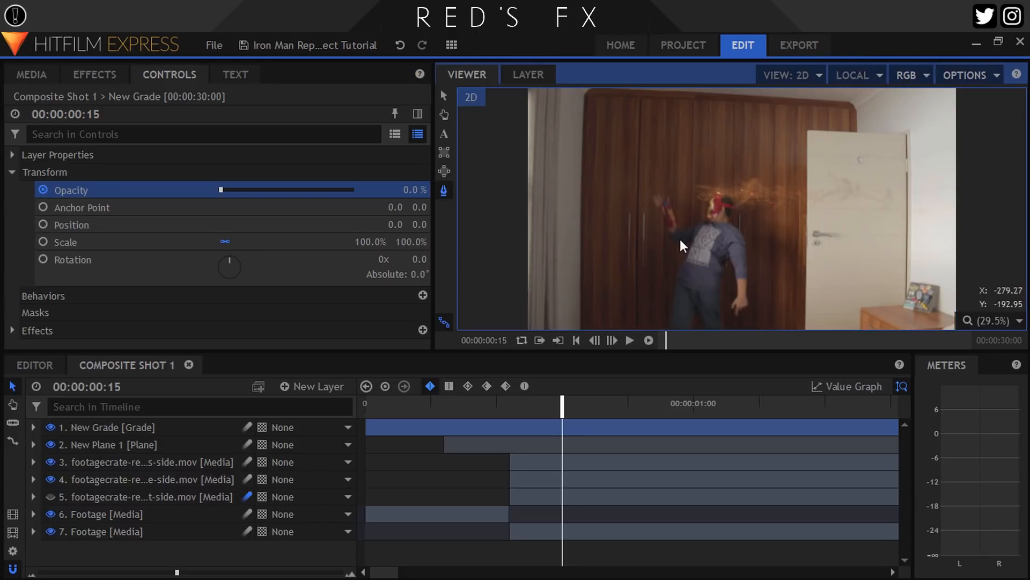
click(496, 405)
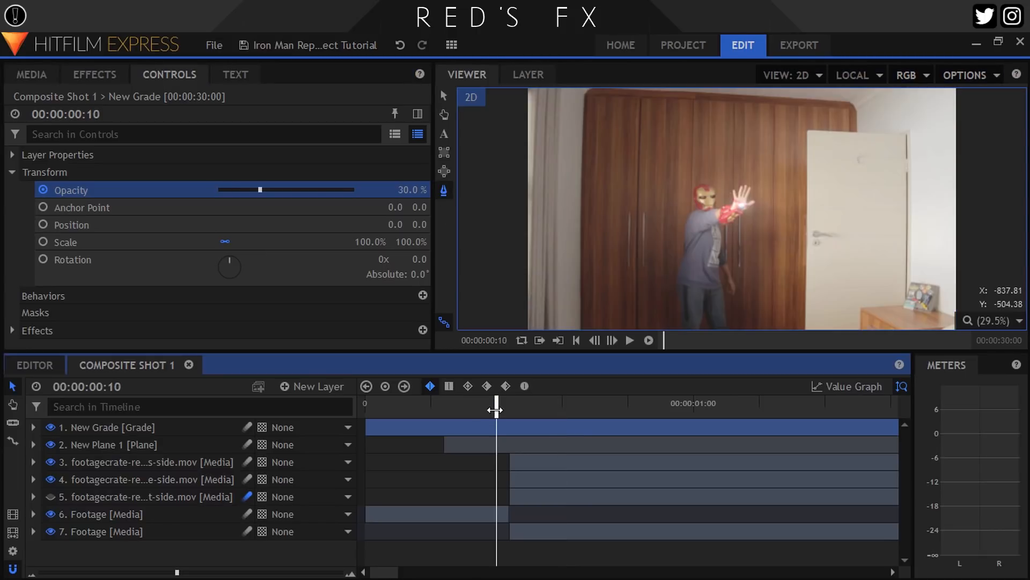
click(696, 207)
click(698, 198)
click(697, 185)
click(713, 185)
click(715, 194)
click(715, 206)
click(732, 206)
click(733, 193)
click(756, 187)
click(748, 214)
click(721, 232)
click(720, 249)
click(732, 273)
click(736, 288)
click(731, 302)
click(712, 296)
click(684, 292)
click(685, 254)
click(695, 221)
click(697, 207)
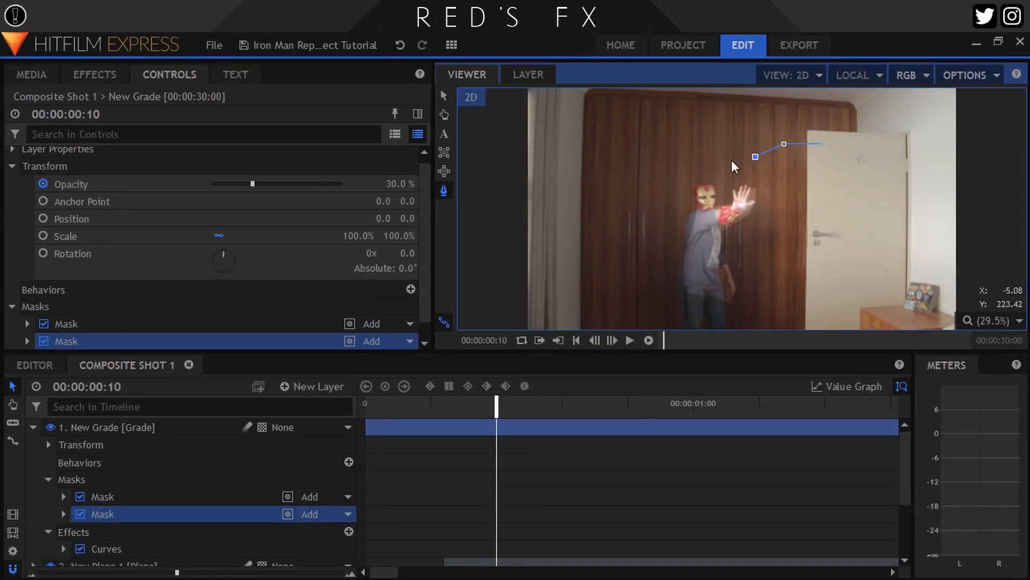
Complete and close a second freehand mask on the grade layer, enclosing the wardrobe and door area in front of the palm
click(738, 276)
click(741, 298)
click(766, 306)
click(815, 304)
click(846, 259)
click(848, 179)
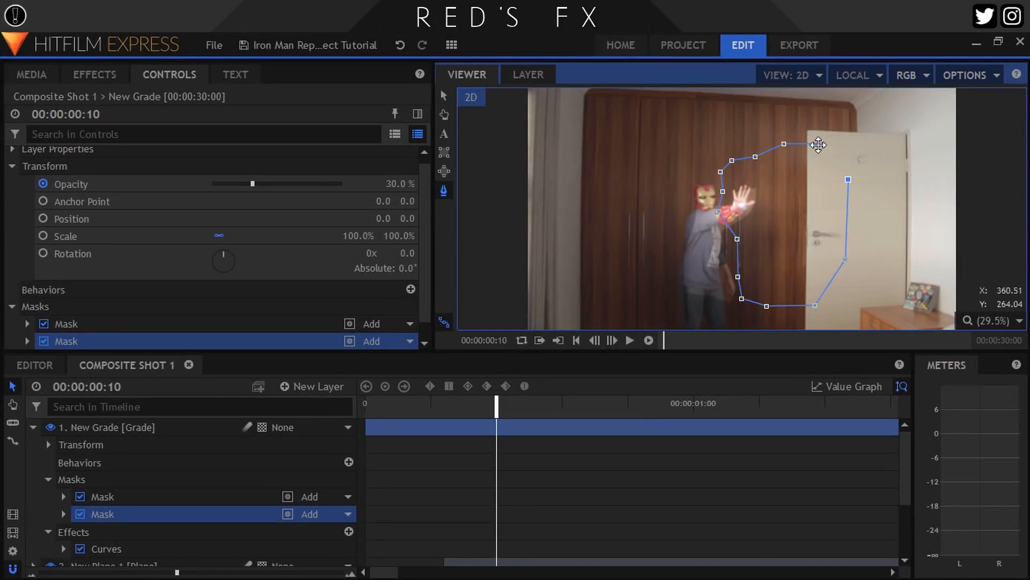
click(822, 144)
Set the feather strength of the mask around the actor to 300 px
click(28, 323)
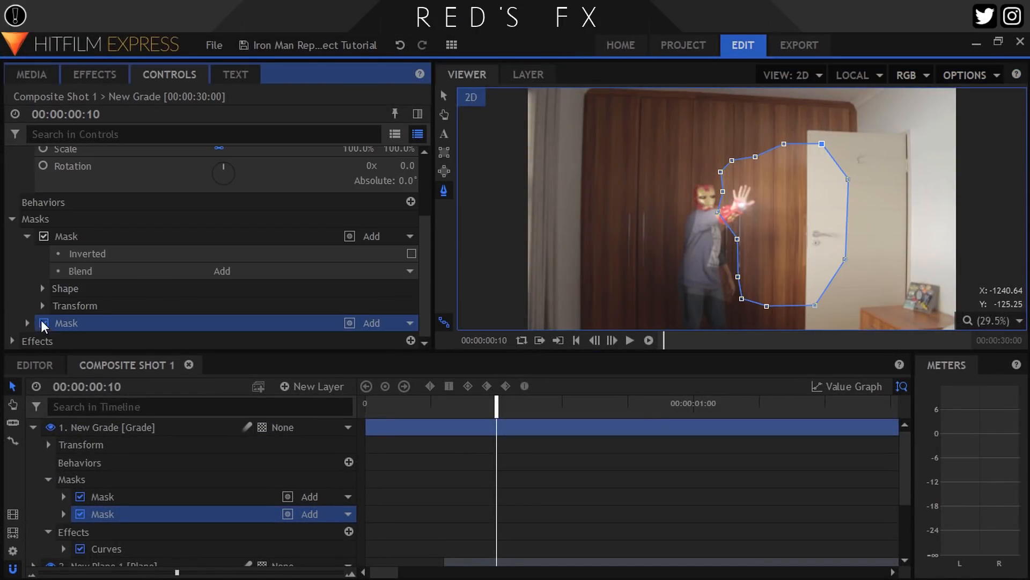
click(47, 291)
scroll(47, 291, down, 1)
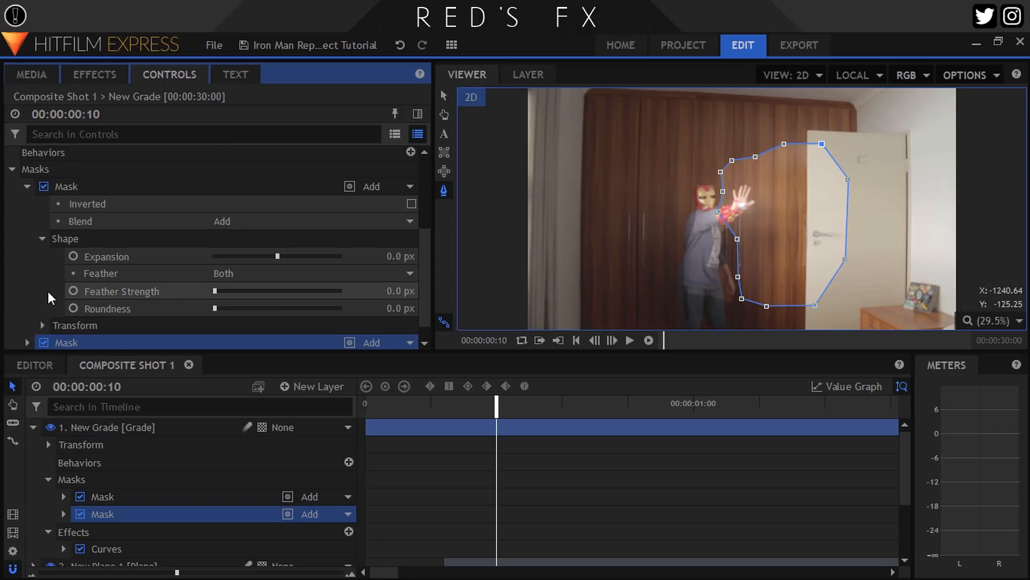
click(400, 291)
text(300)
key(Return)
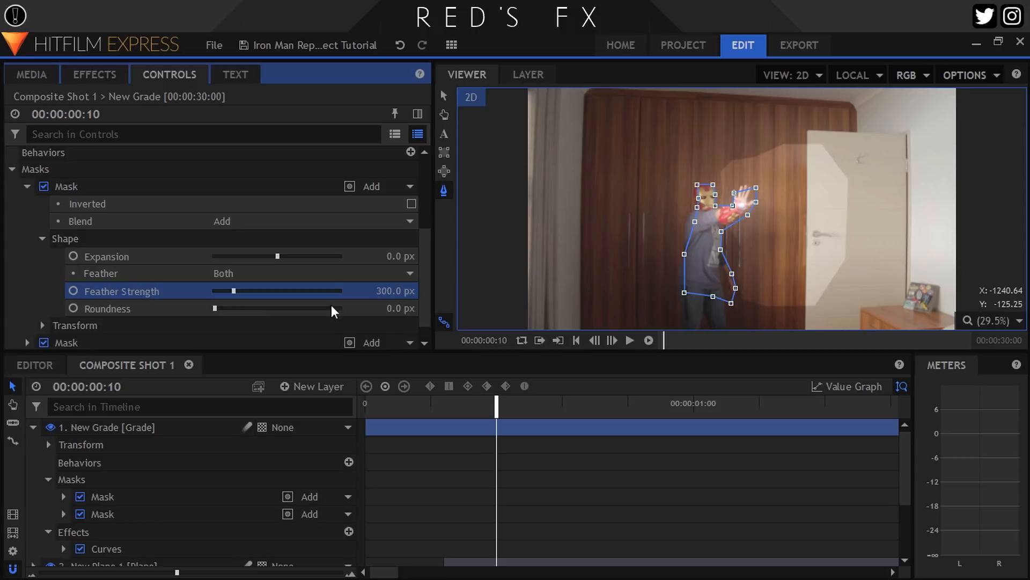
Set the feather strength of the mask over the wardrobe and door to 300 px
scroll(59, 306, down, 1)
click(21, 324)
click(43, 303)
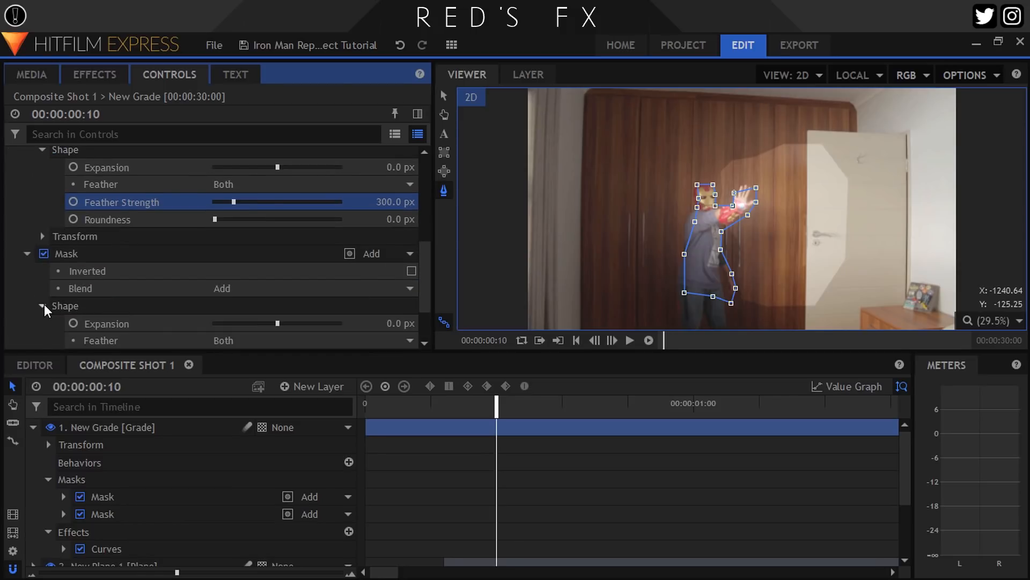
click(397, 290)
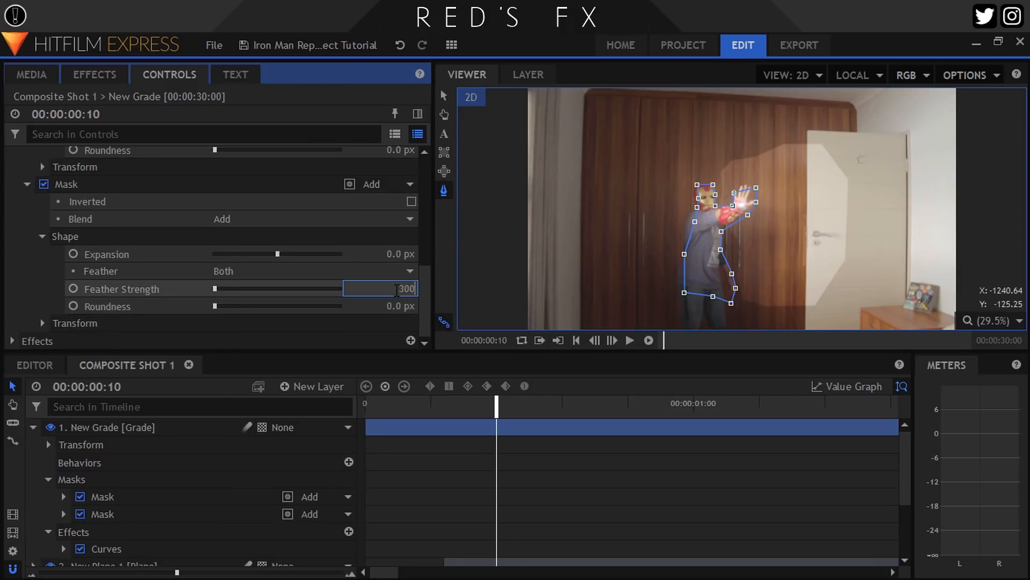
text(300)
key(Return)
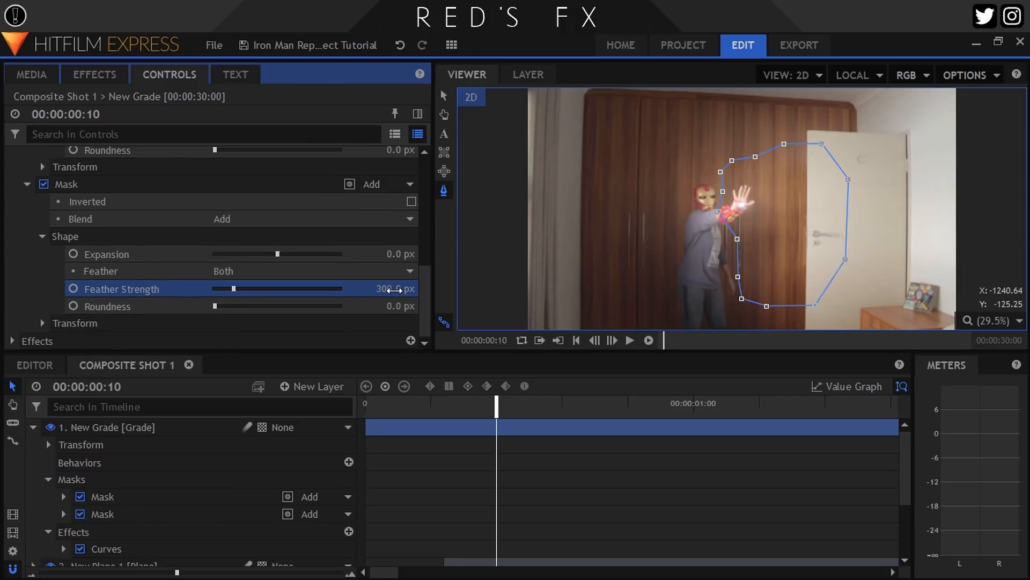
Collapse the grade layer, advance frame by frame to 00:00:00:15, and make the hidden blast layer visible again
click(33, 426)
click(608, 340)
click(609, 340)
click(609, 340)
click(609, 340)
click(610, 340)
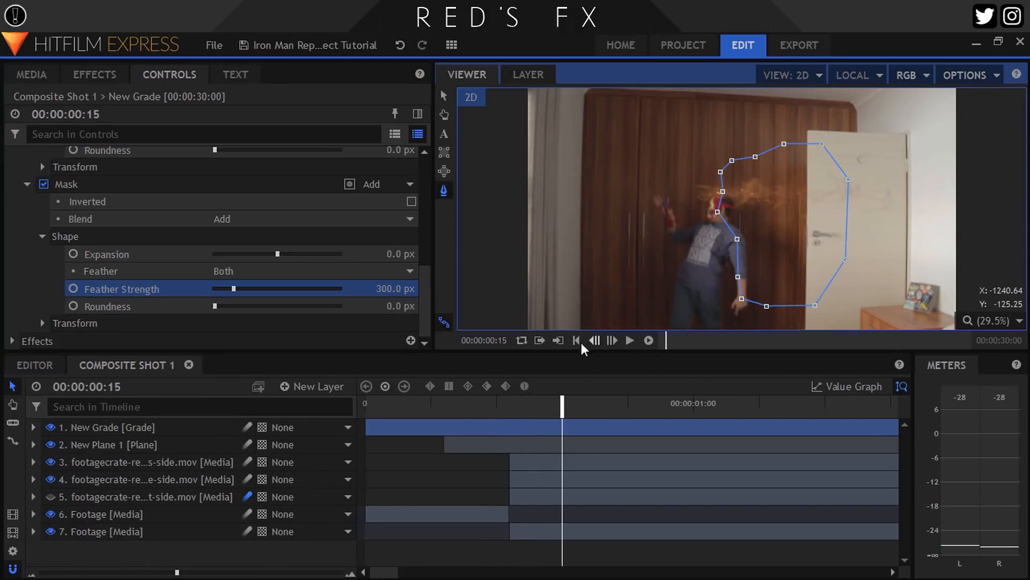
click(50, 497)
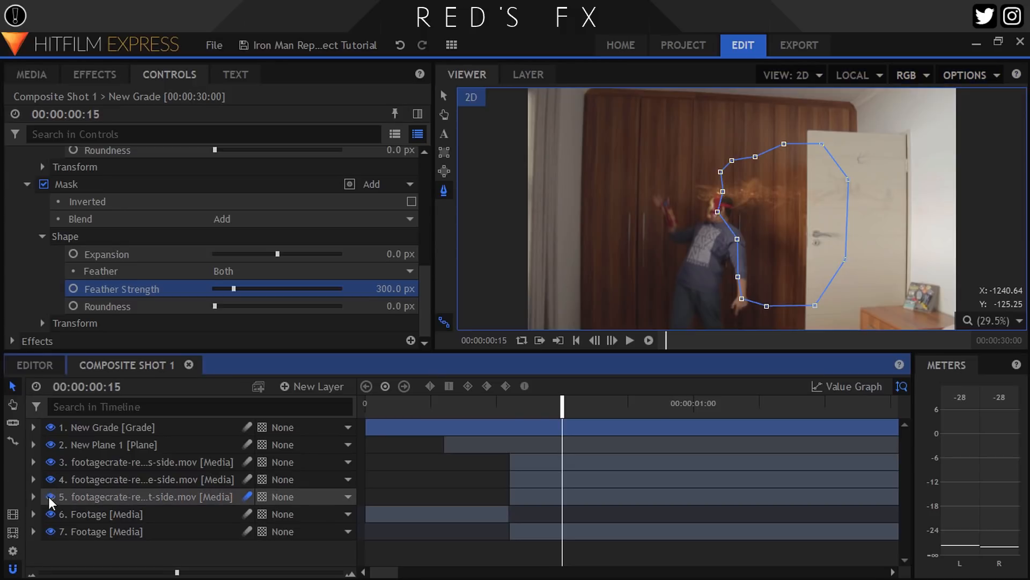
Step back to 00:00:00:10 and forward to 00:00:00:11 to examine the blast flash with the masked grade, with all layers deselected
click(599, 347)
click(599, 347)
click(600, 347)
click(600, 347)
click(599, 347)
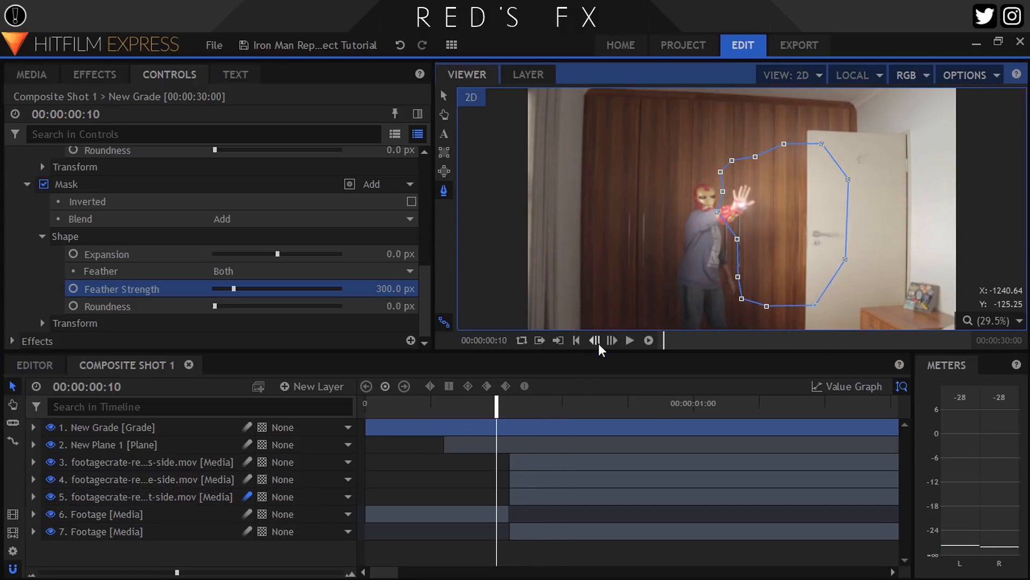
click(612, 340)
click(215, 553)
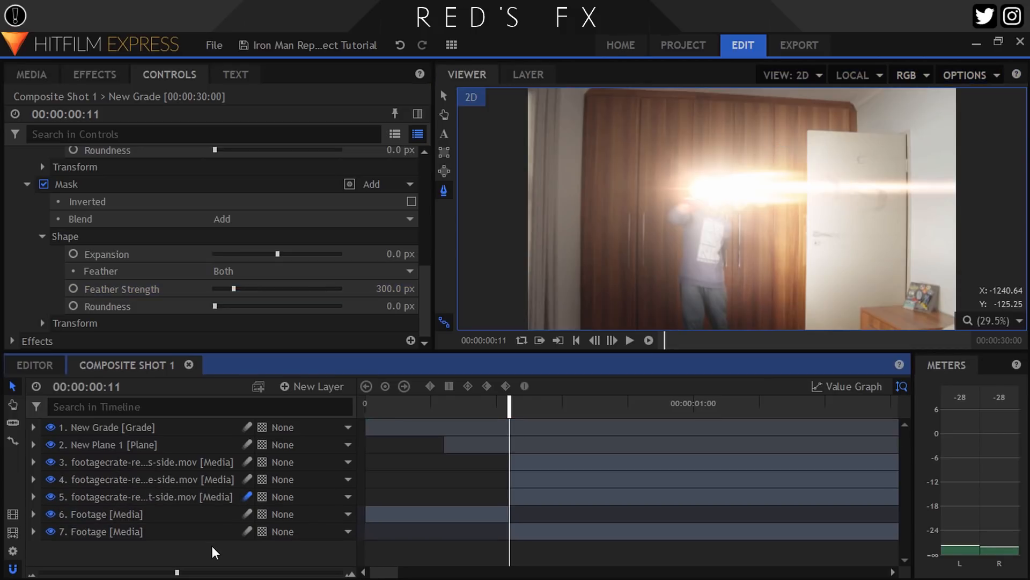